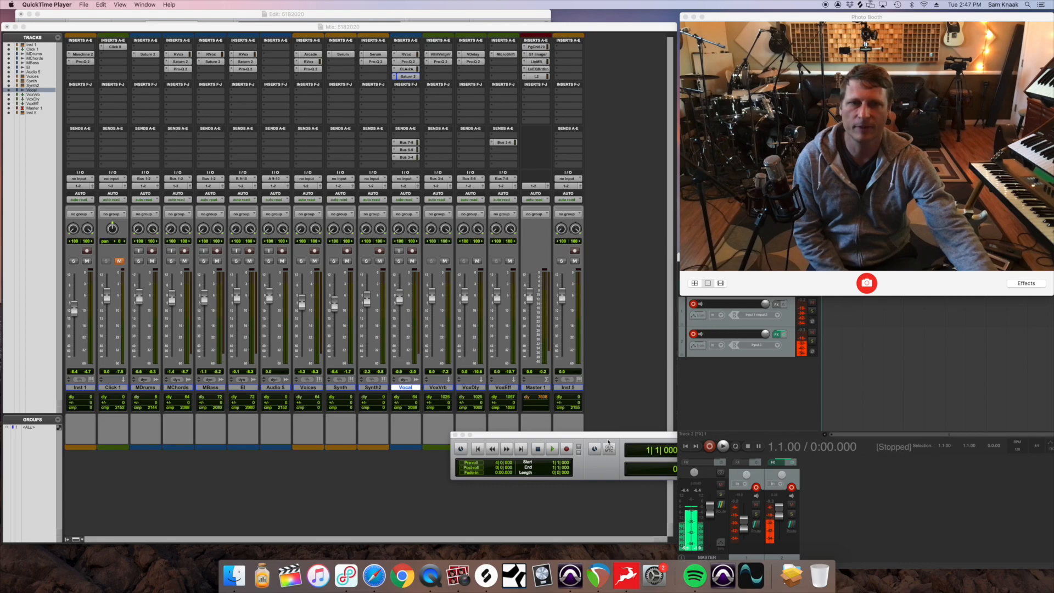
Move the Transport window below the mixer channels and play the full mix from the start, stopping playback after listening
{"action": "left_click_drag", "start_coordinate": [602, 437], "coordinate": [413, 464]}
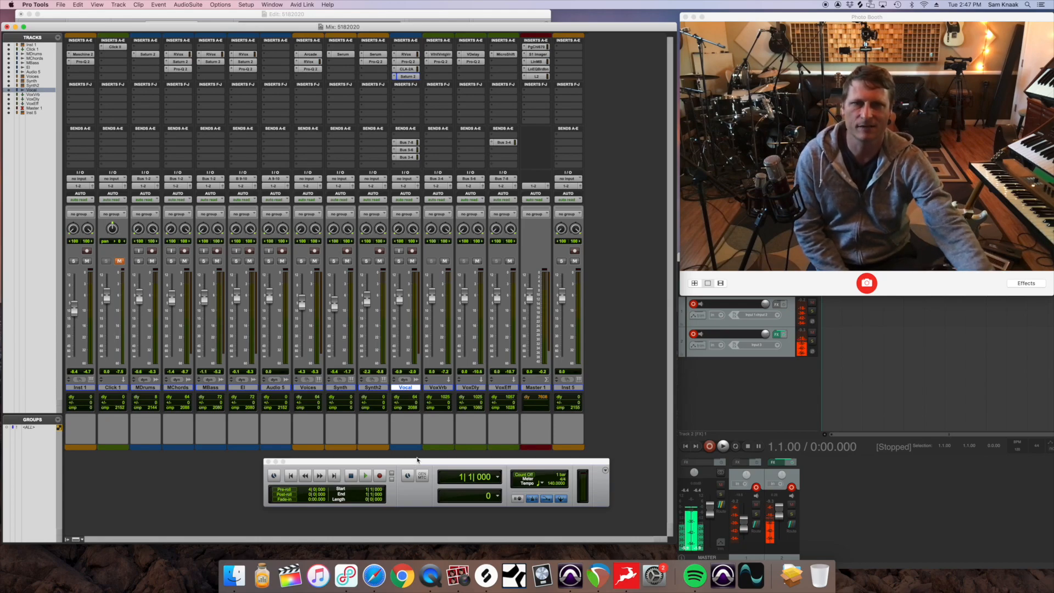
{"action": "left_click", "coordinate": [365, 477]}
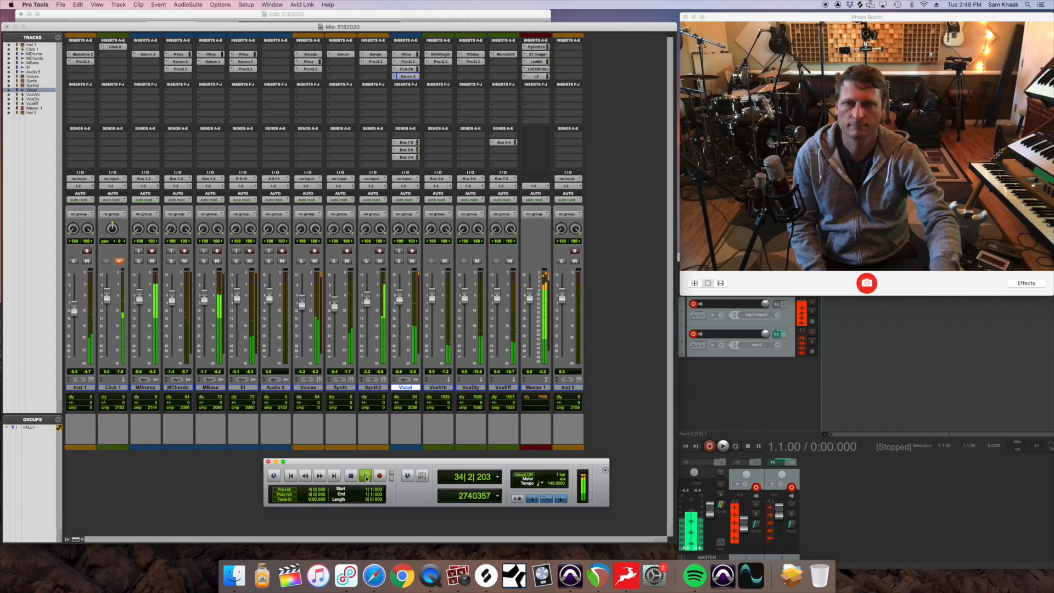
{"action": "left_click", "coordinate": [366, 477]}
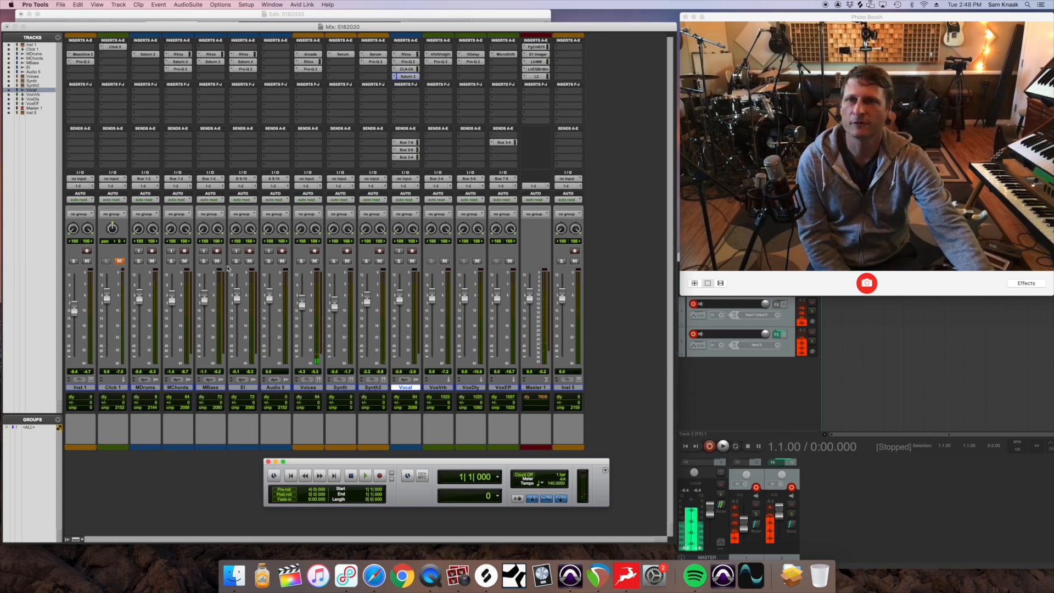
Solo the MDrums track and open its FabFilter Saturn 2 insert, placing the plug-in window clear of the MDrums channel
{"action": "left_click", "coordinate": [139, 262]}
{"action": "left_click", "coordinate": [144, 54]}
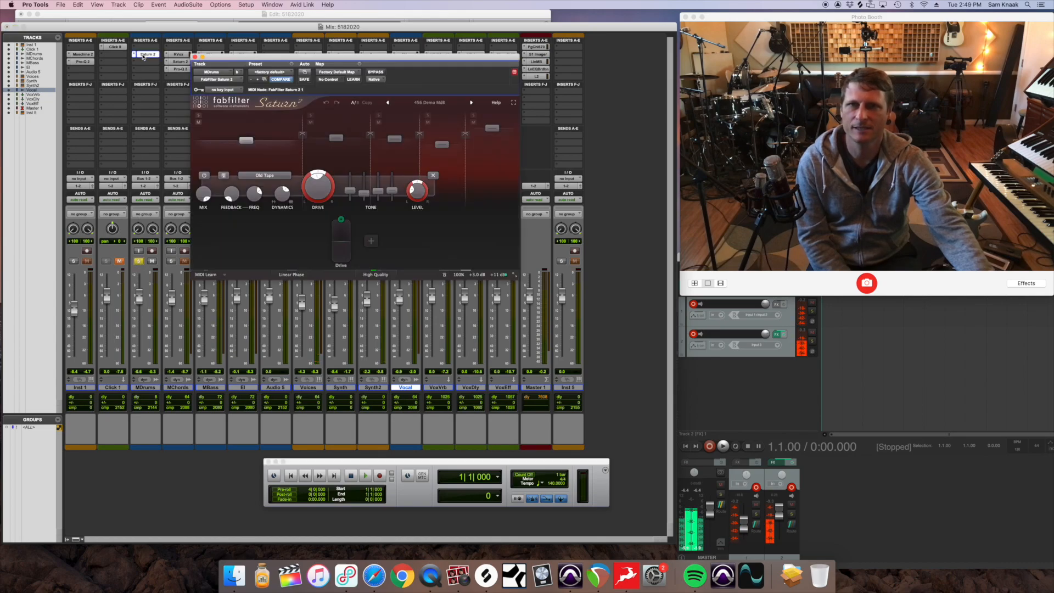
{"action": "left_click_drag", "start_coordinate": [260, 61], "coordinate": [343, 65]}
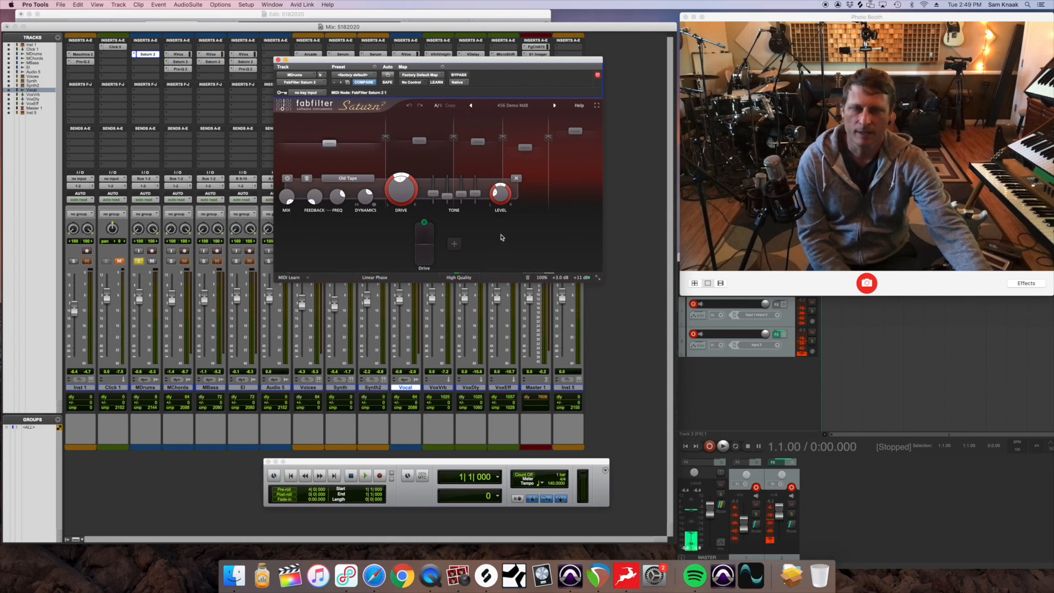
Set the playback start to bar 17 on the MDrums track in the Edit window and return to the Mix window
{"action": "key", "text": "super+equal"}
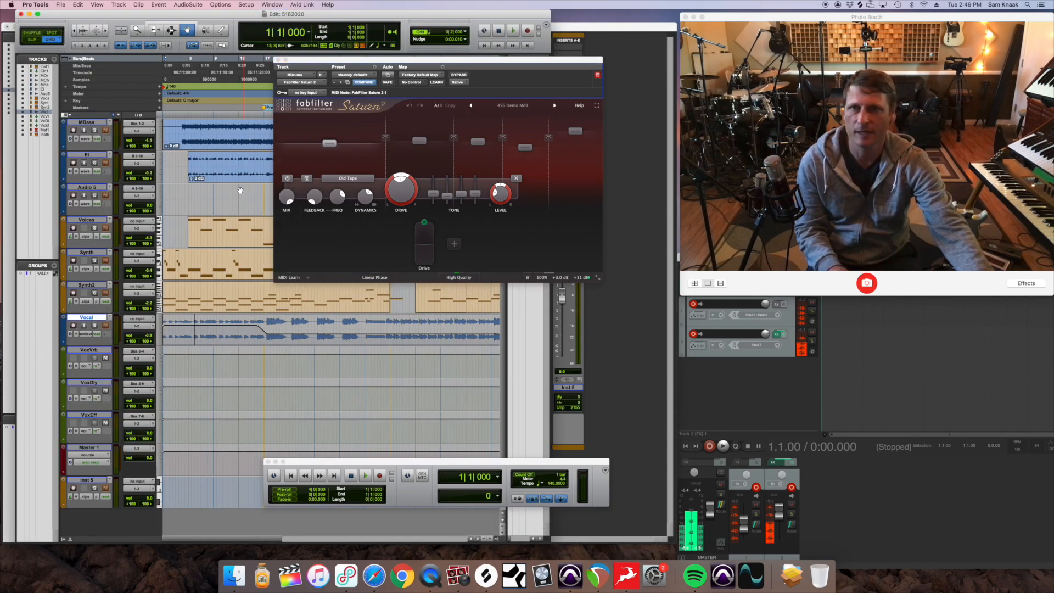
{"action": "scroll", "coordinate": [222, 268], "scroll_direction": "up", "scroll_amount": 5}
{"action": "left_click", "coordinate": [171, 31]}
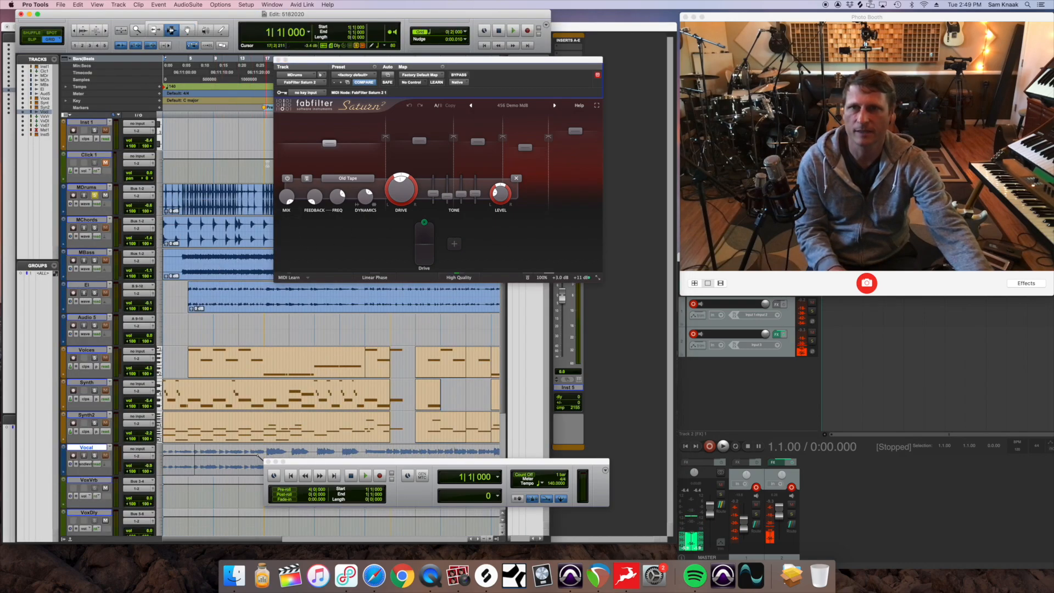
{"action": "left_click", "coordinate": [264, 190]}
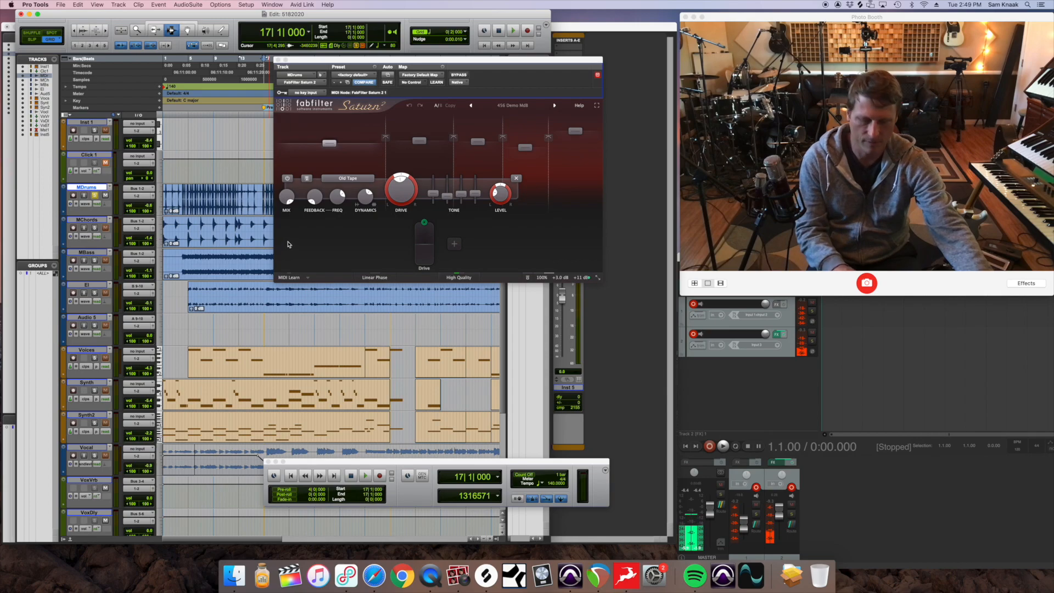
{"action": "key", "text": "super+equal"}
Audition the drums from bar 17, comparing the sound with Saturn 2 bypassed and active
{"action": "key", "text": "space"}
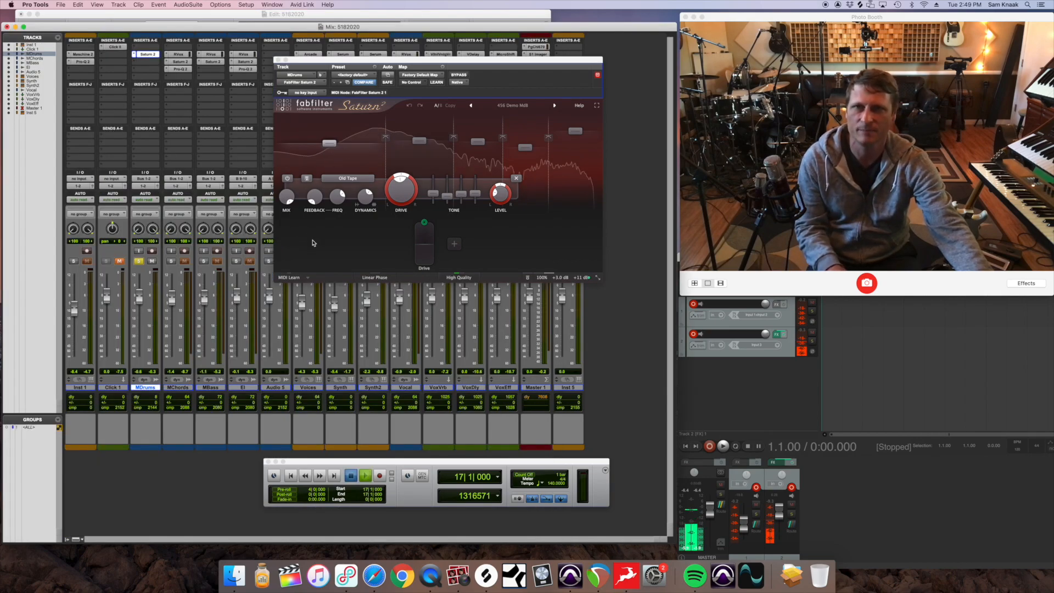
{"action": "key", "text": "space"}
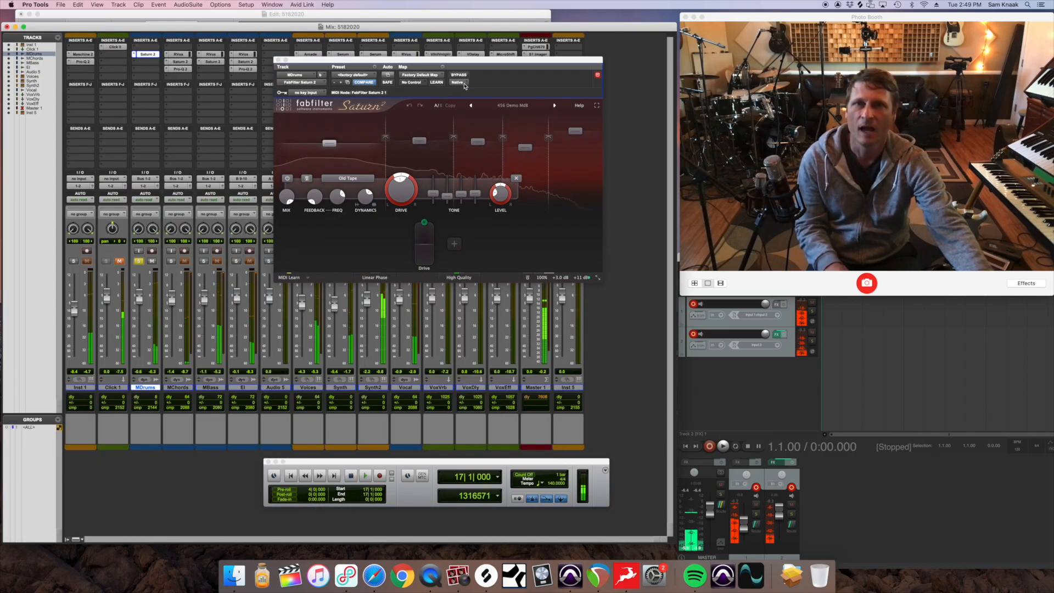
{"action": "left_click", "coordinate": [459, 76]}
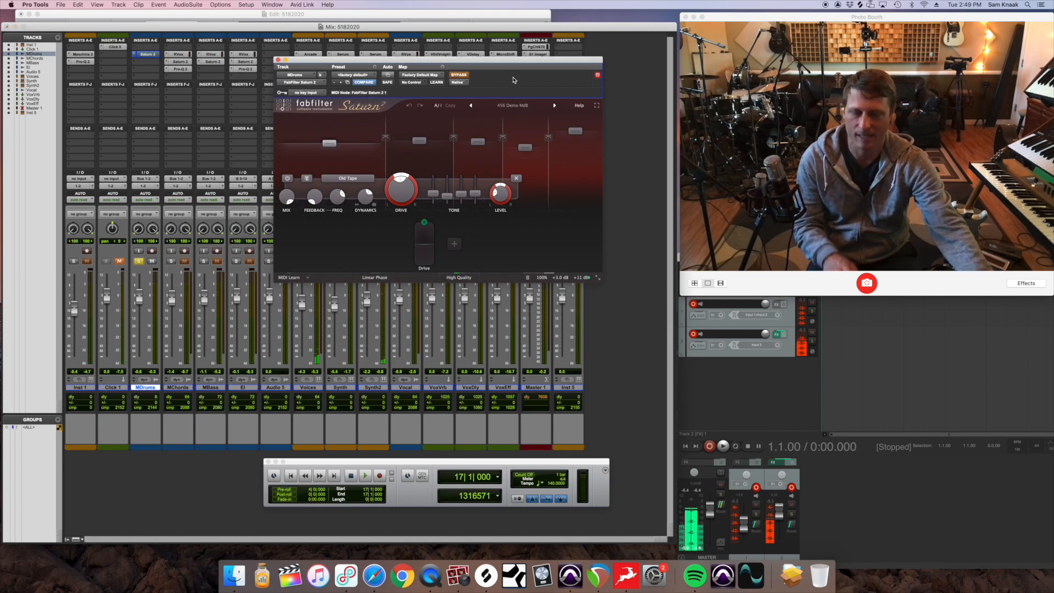
{"action": "key", "text": "space"}
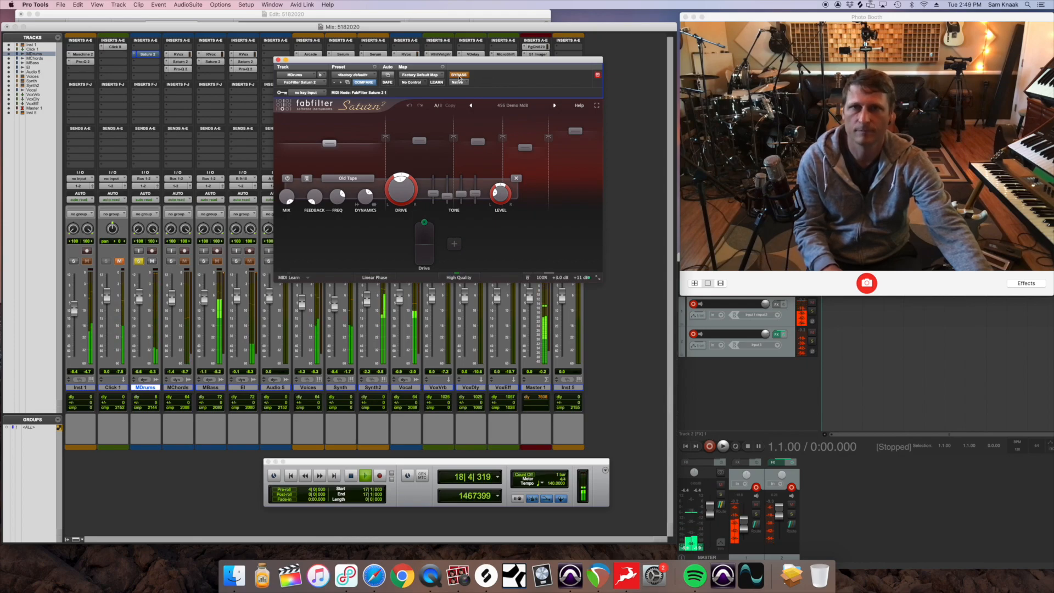
{"action": "left_click", "coordinate": [459, 77]}
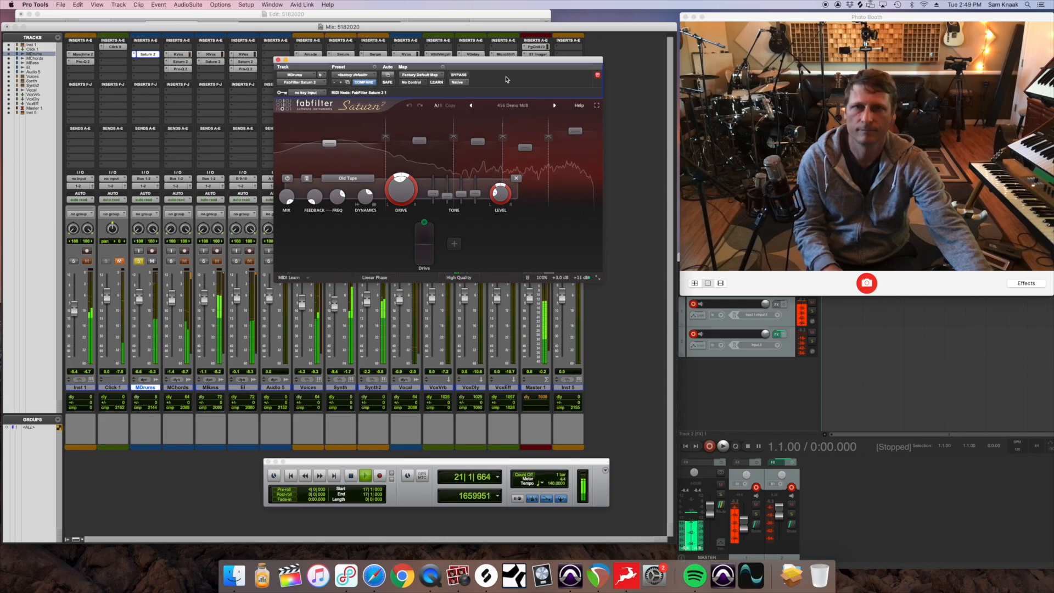
{"action": "key", "text": "space"}
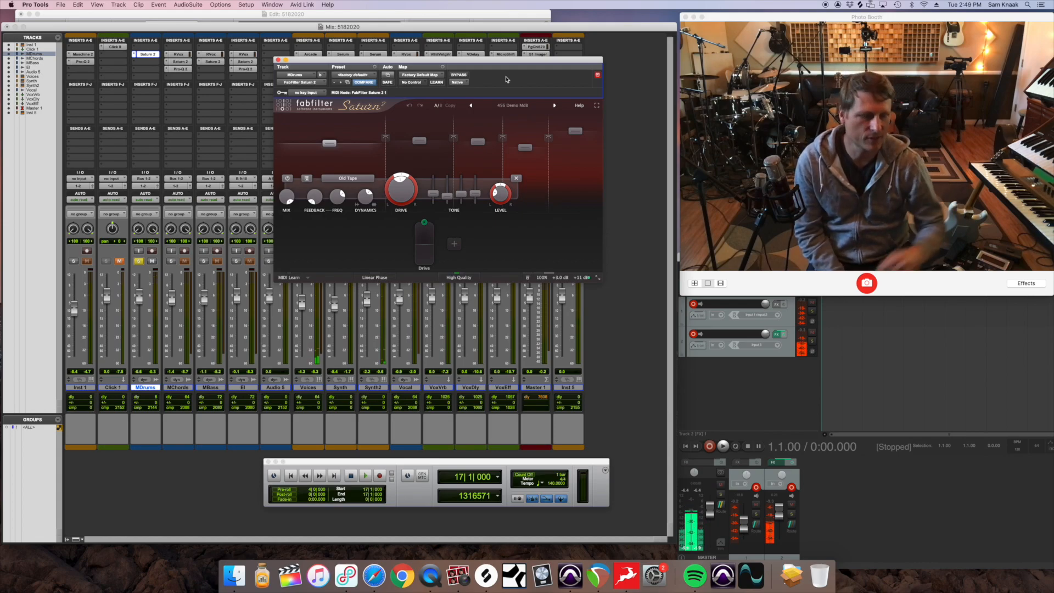
Lower band 5's level slightly in Saturn 2 and review the settings of bands 3 and 4
{"action": "left_click", "coordinate": [575, 133]}
{"action": "left_click_drag", "start_coordinate": [576, 135], "coordinate": [576, 139]}
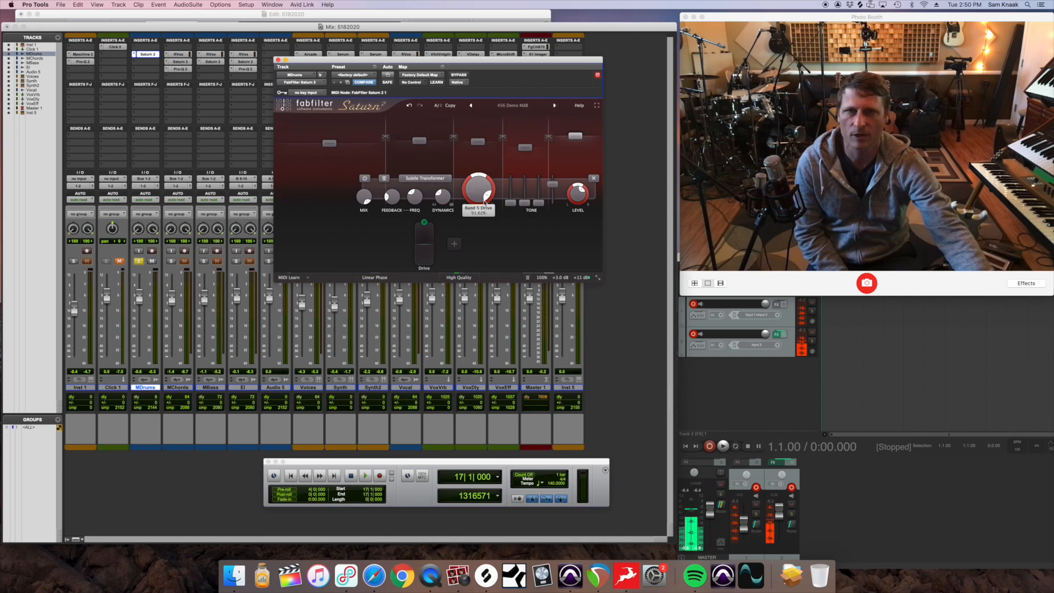
{"action": "left_click", "coordinate": [481, 144]}
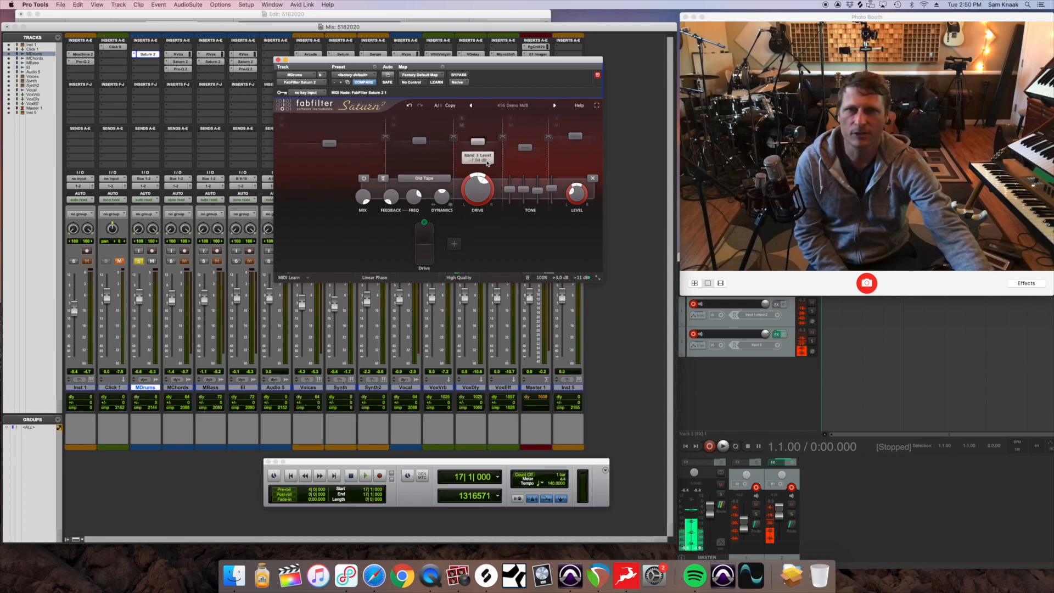
{"action": "mouse_move", "coordinate": [482, 195]}
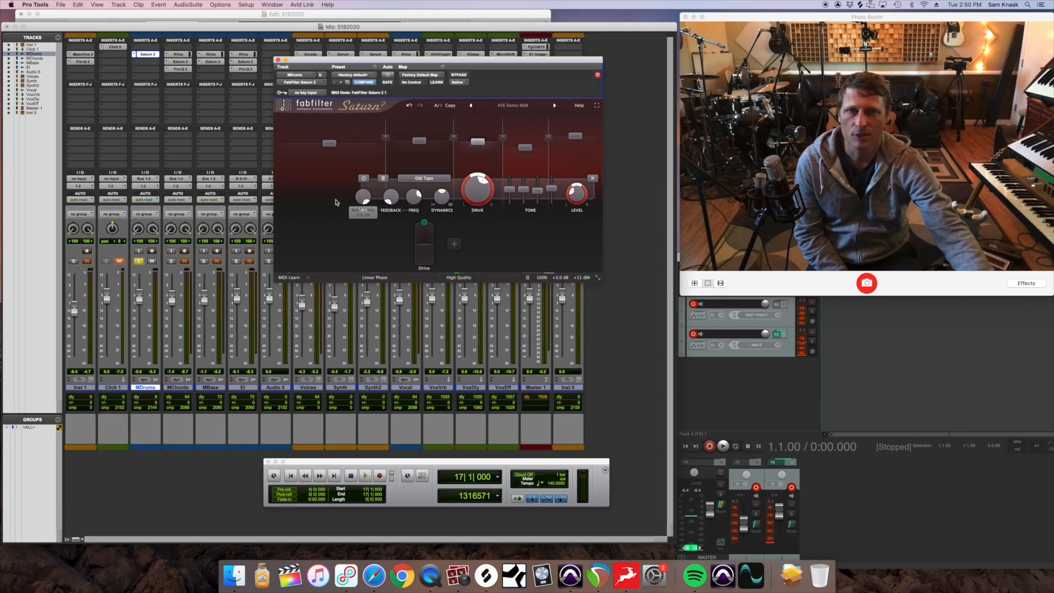
{"action": "mouse_move", "coordinate": [523, 146]}
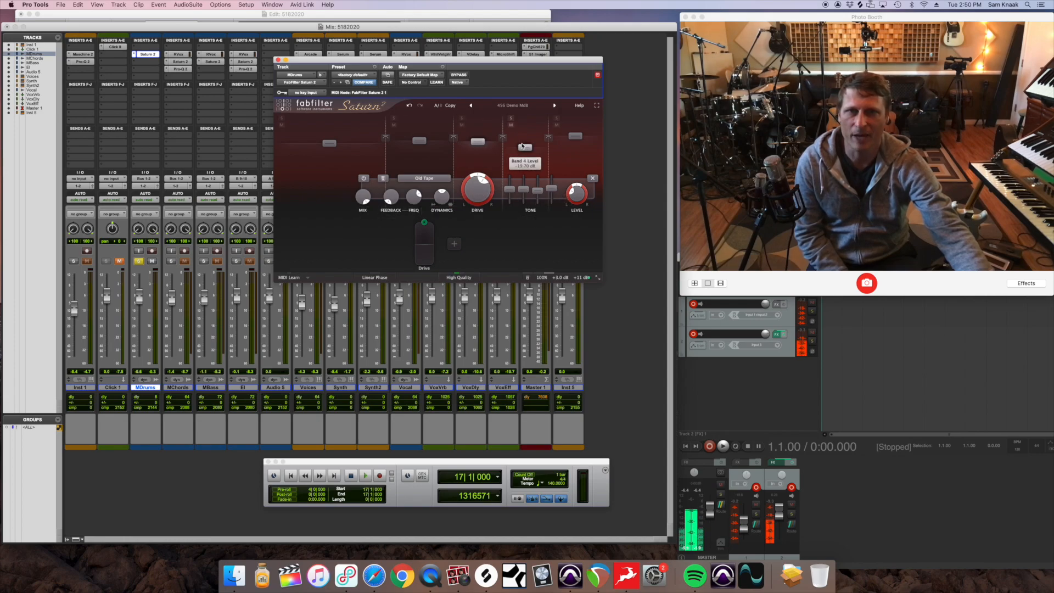
{"action": "mouse_move", "coordinate": [576, 196]}
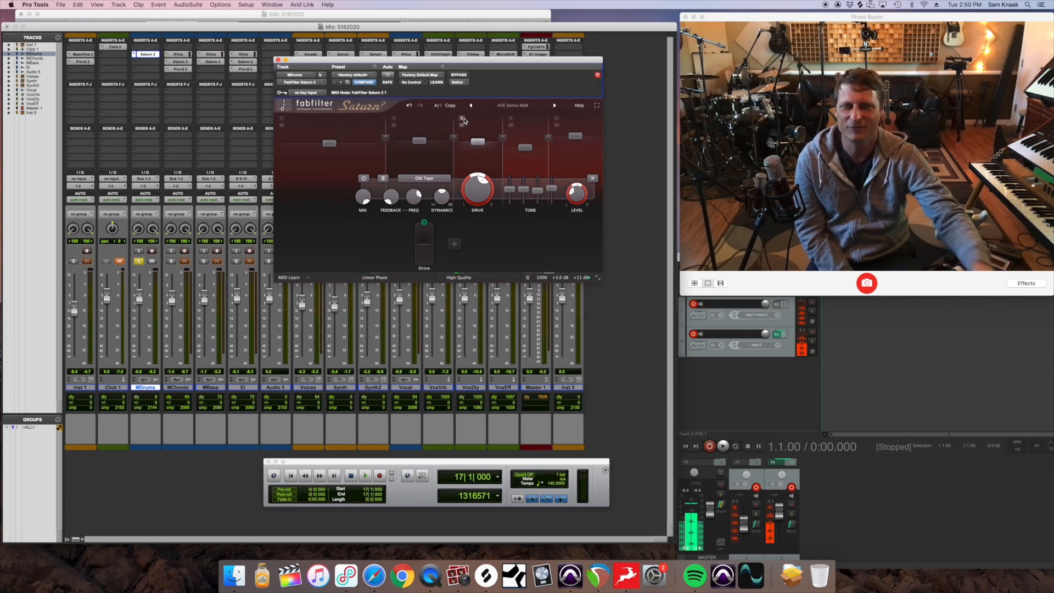
Play the drums with Saturn 2's band 3 soloed, adjust its pan, and clear the solo
{"action": "key", "text": "space"}
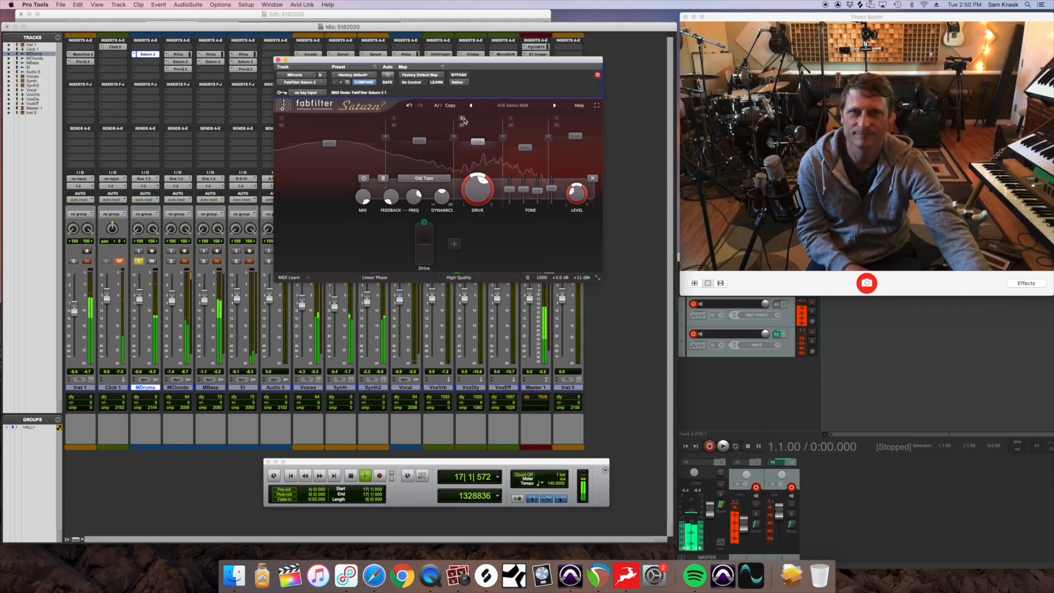
{"action": "left_click", "coordinate": [462, 118]}
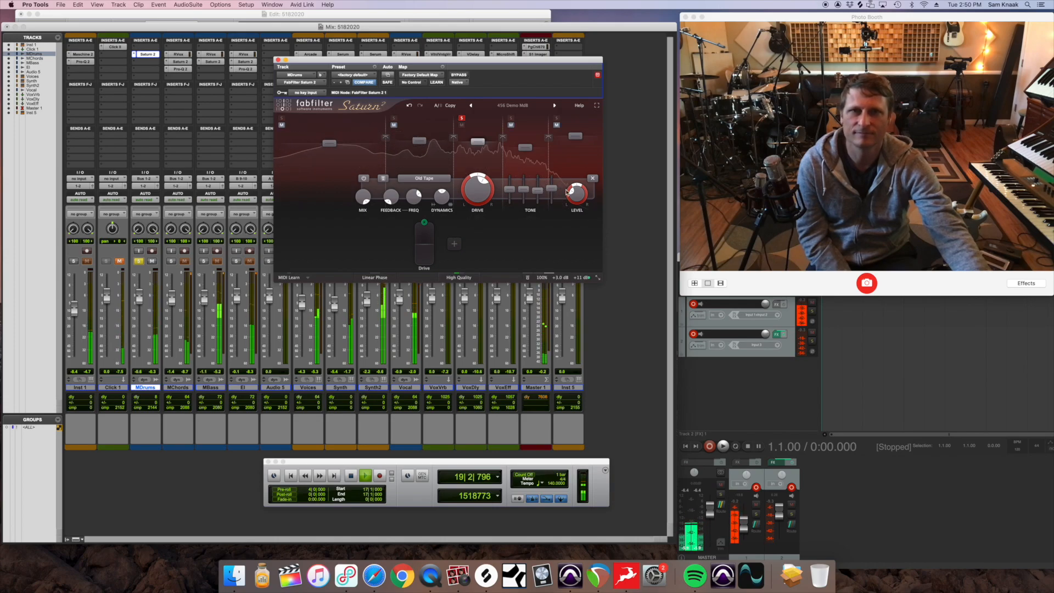
{"action": "left_click_drag", "start_coordinate": [569, 170], "coordinate": [569, 149]}
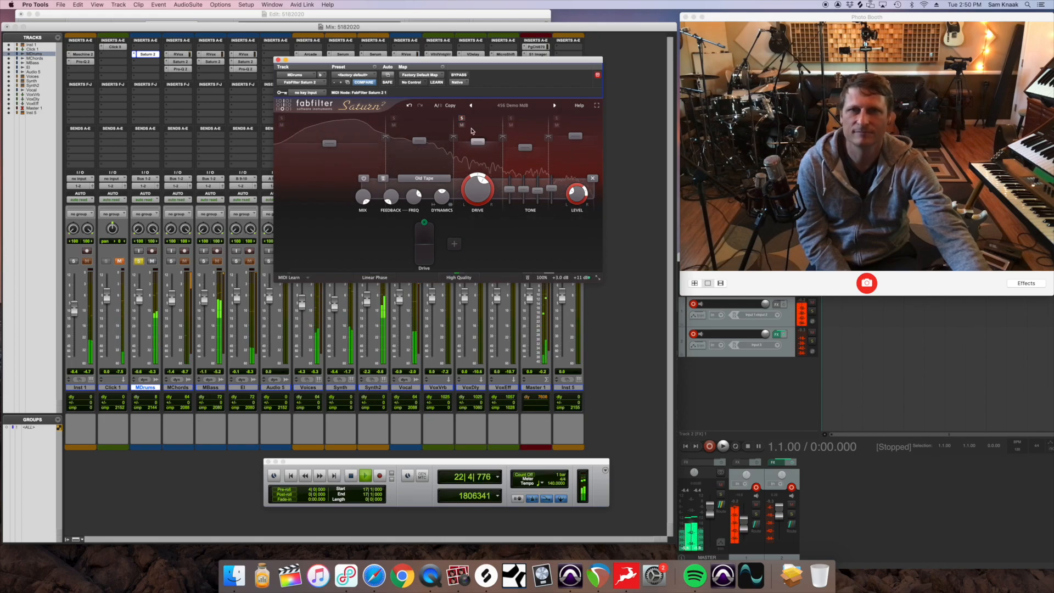
Audition bands 4 and 5 soloed together while raising band 4's level, clear both solos, and stop playback
{"action": "left_click", "coordinate": [511, 118]}
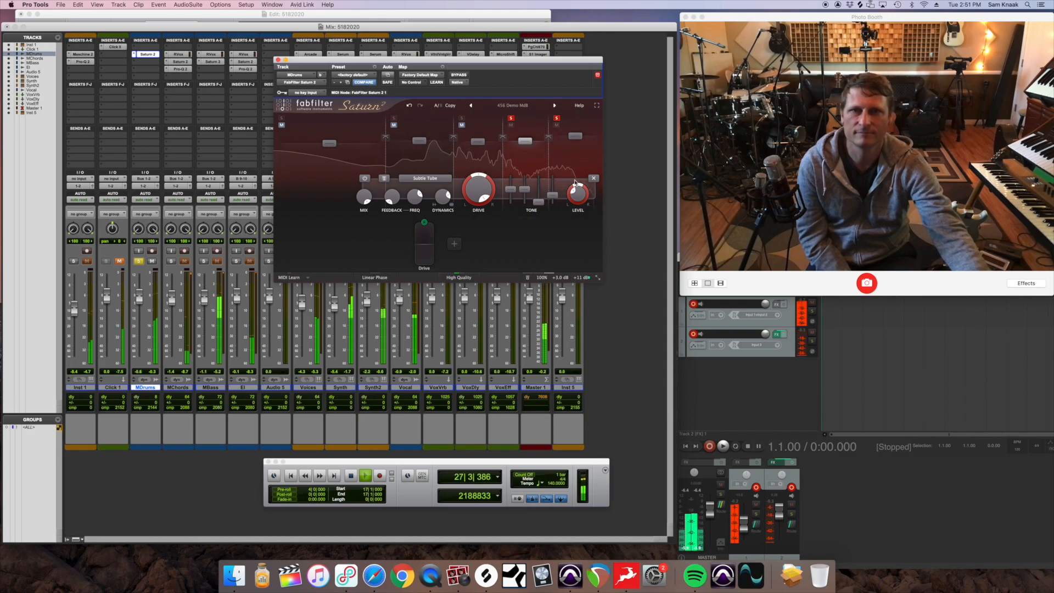
{"action": "mouse_move", "coordinate": [577, 128]}
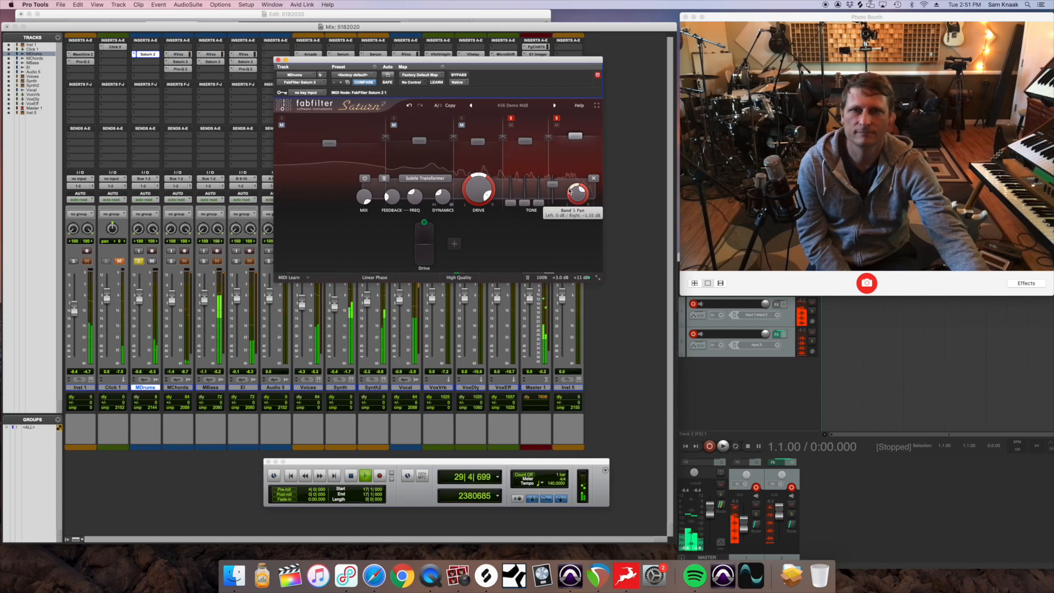
{"action": "left_click", "coordinate": [556, 117]}
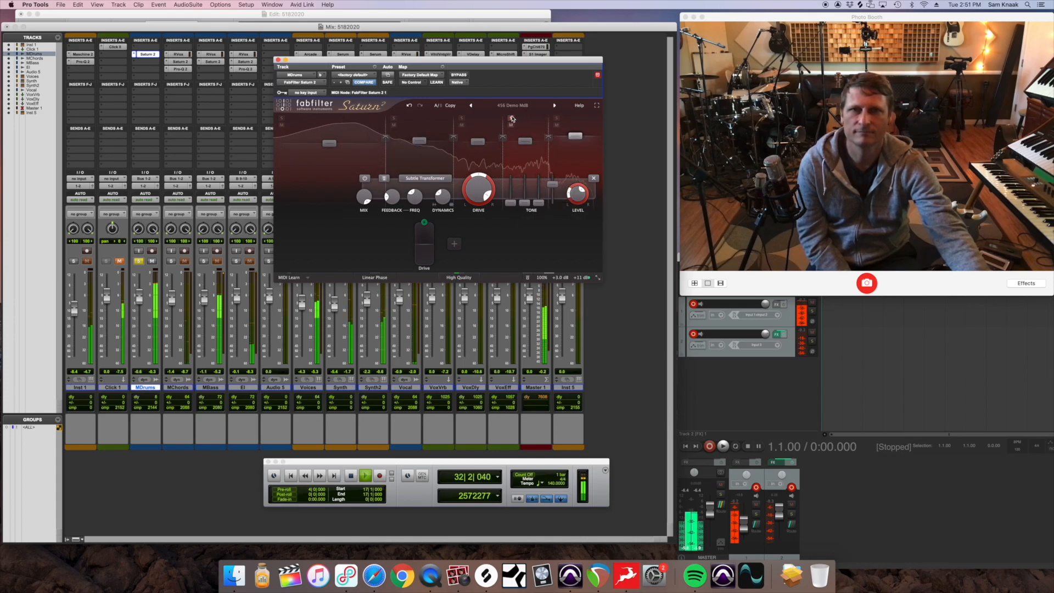
{"action": "left_click", "coordinate": [511, 118]}
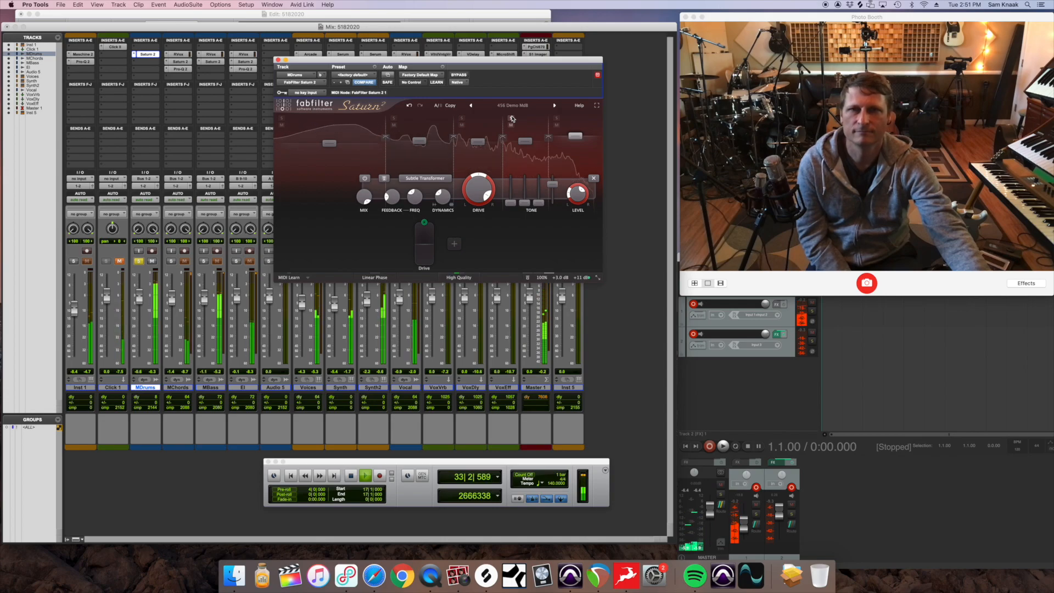
{"action": "key", "text": "space"}
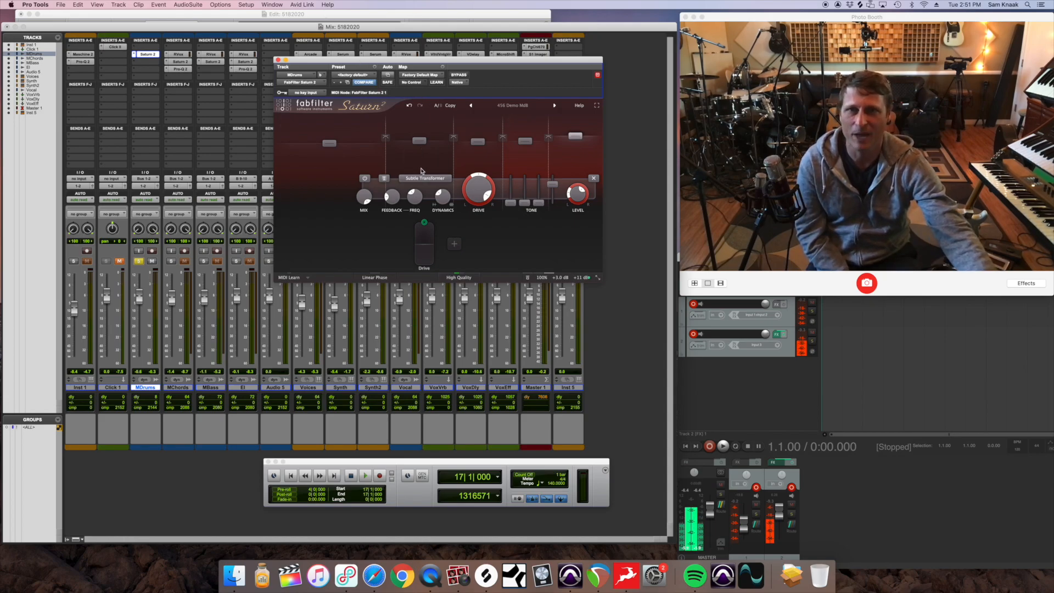
Examine the pan of bands 5, 4 and 3, and compare the saturation style, drive and level settings across bands 1 to 4
{"action": "mouse_move", "coordinate": [568, 199]}
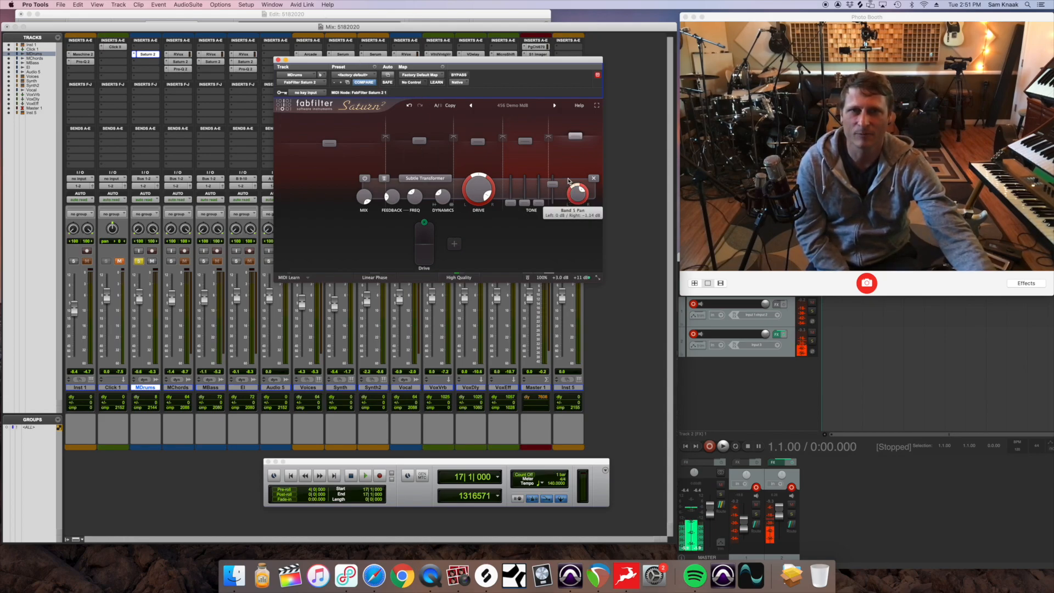
{"action": "left_click", "coordinate": [526, 142]}
{"action": "mouse_move", "coordinate": [571, 193]}
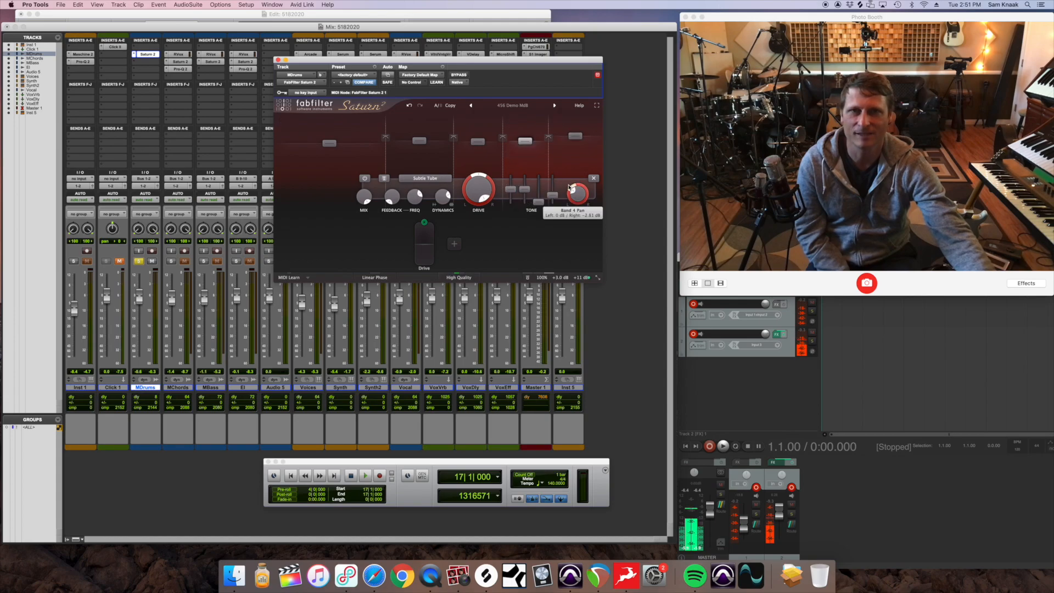
{"action": "left_click", "coordinate": [477, 141]}
{"action": "mouse_move", "coordinate": [575, 187]}
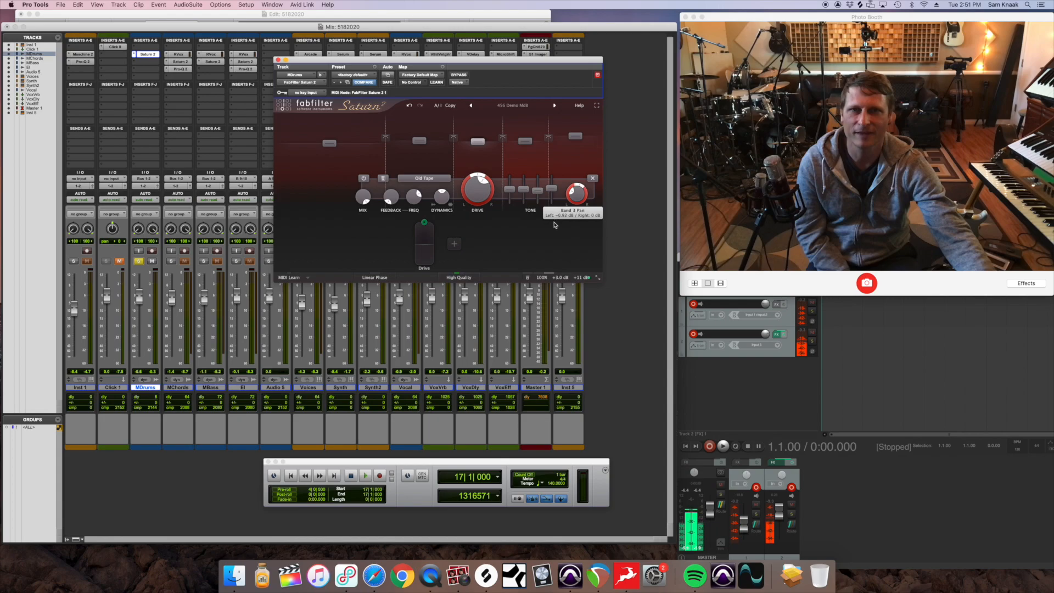
{"action": "left_click", "coordinate": [421, 142]}
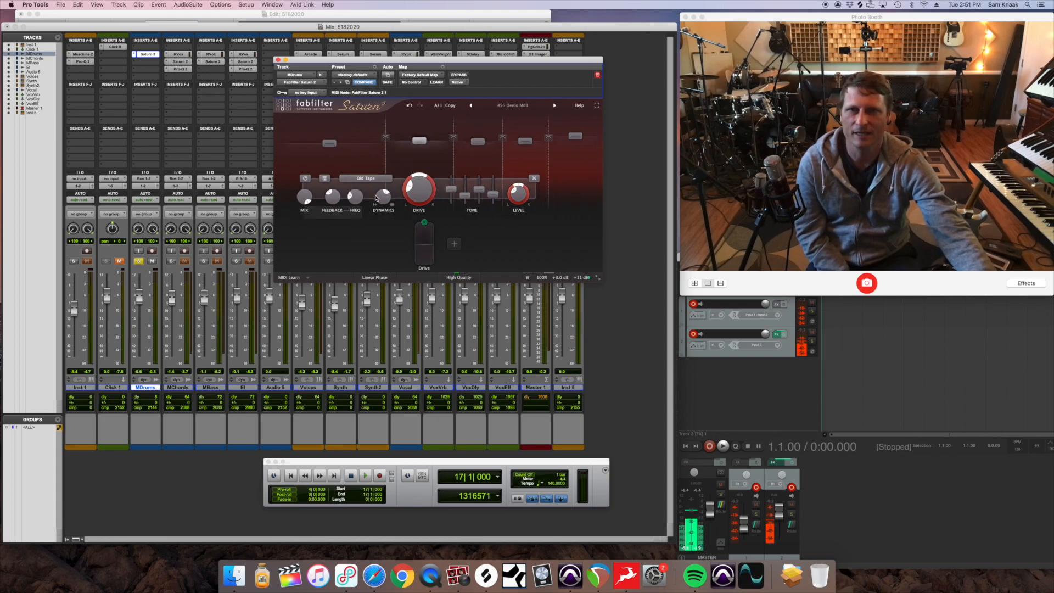
{"action": "left_click", "coordinate": [480, 143]}
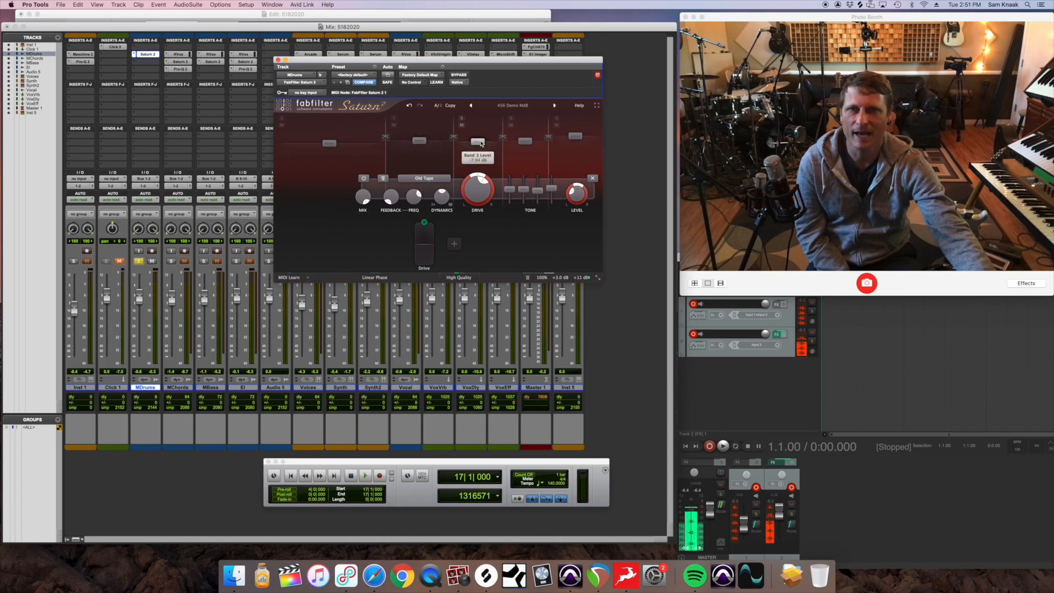
{"action": "left_click", "coordinate": [525, 141]}
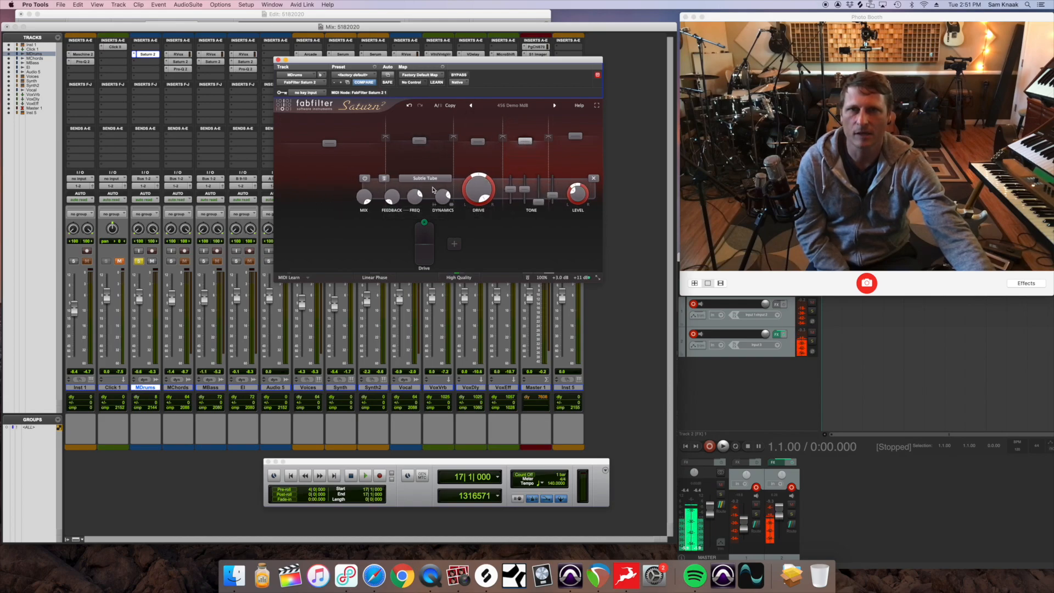
{"action": "left_click", "coordinate": [423, 144]}
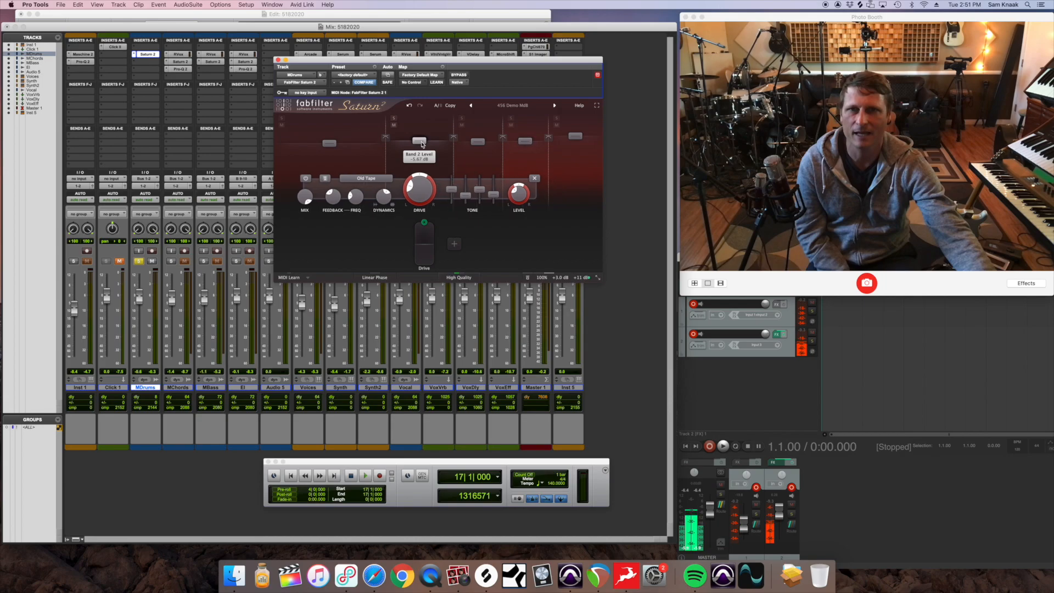
{"action": "left_click", "coordinate": [331, 144]}
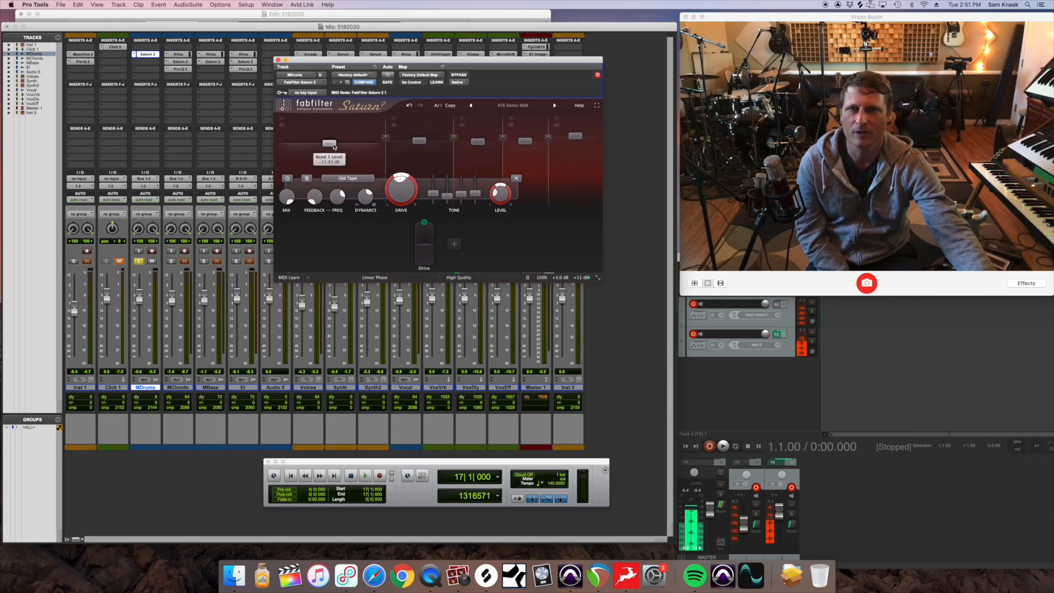
Play the drums with Saturn 2's band 2 soloed while adjusting that band's feedback, feedback frequency and dynamics
{"action": "left_click", "coordinate": [418, 140]}
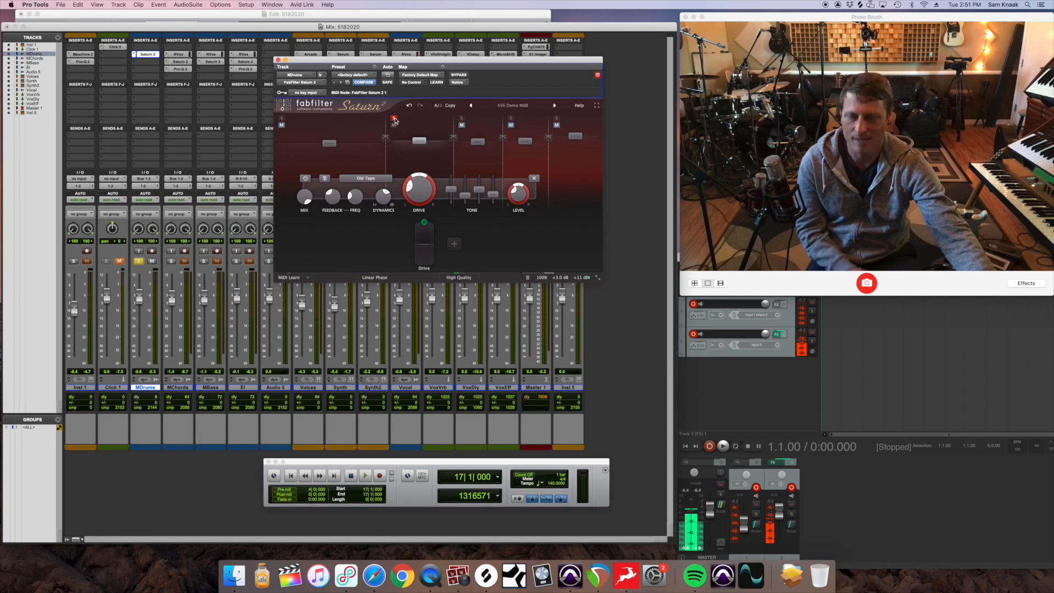
{"action": "left_click", "coordinate": [394, 118]}
{"action": "key", "text": "space"}
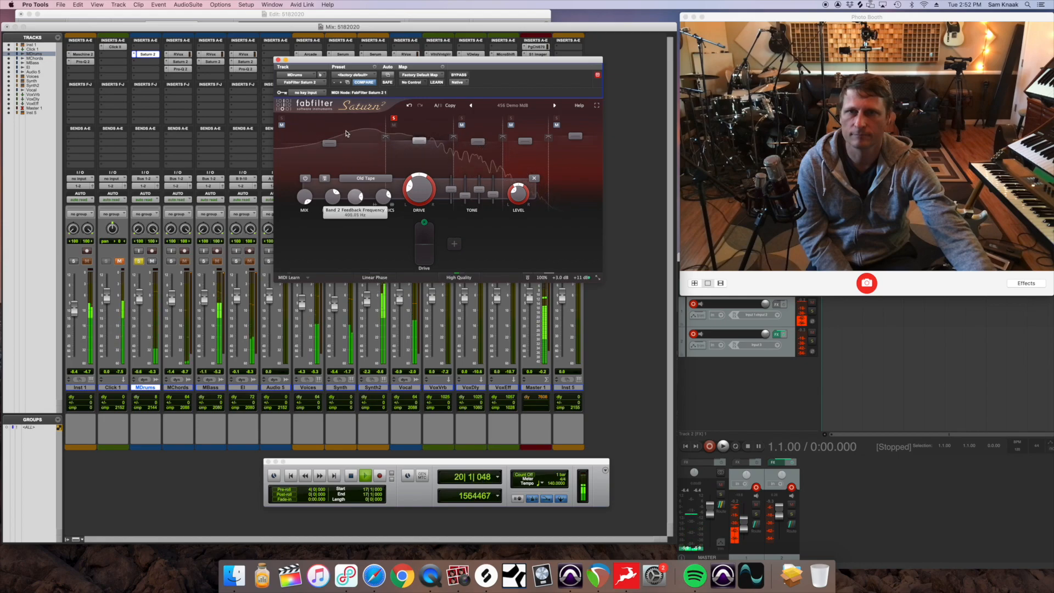
{"action": "left_click_drag", "start_coordinate": [333, 196], "coordinate": [333, 182]}
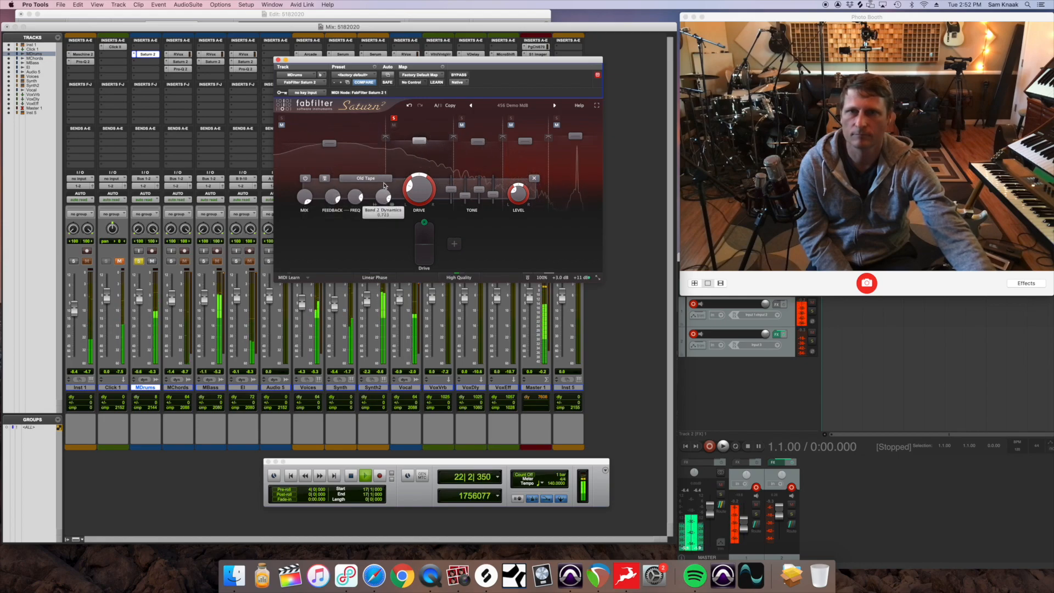
{"action": "left_click_drag", "start_coordinate": [374, 233], "coordinate": [374, 253]}
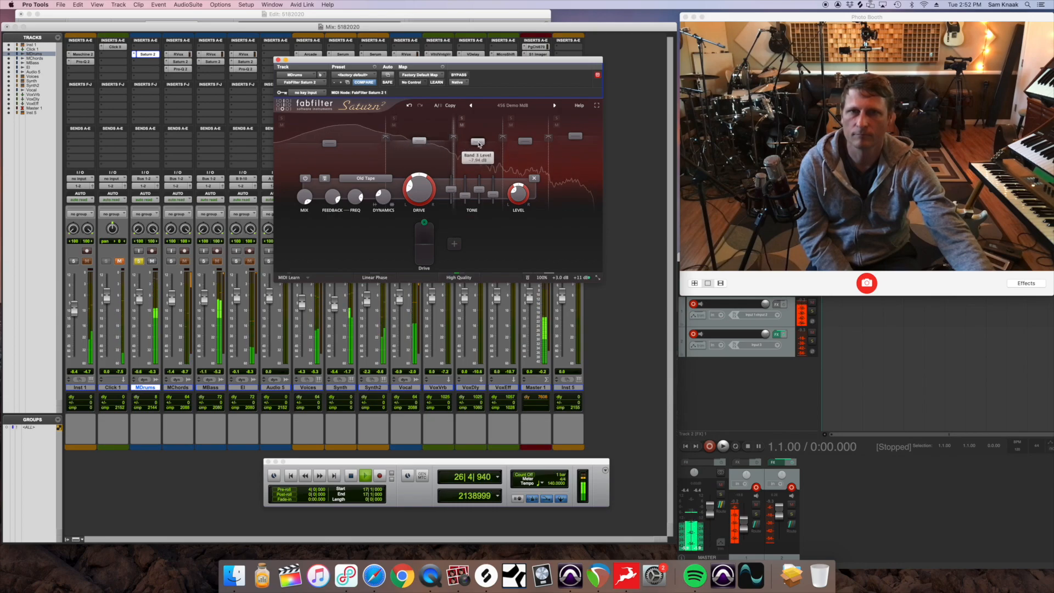
Raise band 3's feedback with the band soloed, compare it against the full drum sound, and stop playback
{"action": "left_click", "coordinate": [478, 142]}
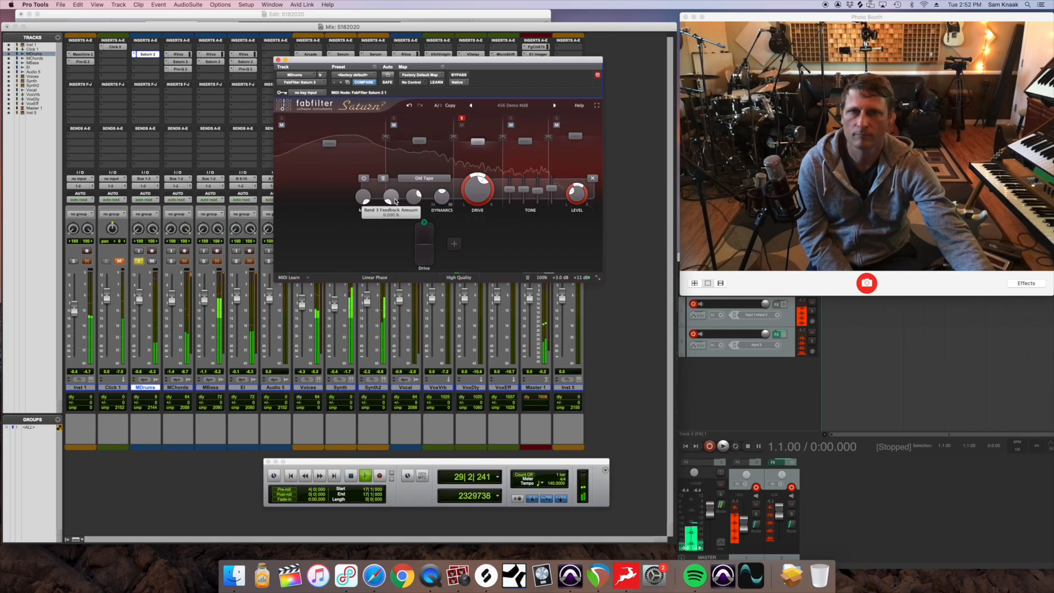
{"action": "left_click_drag", "start_coordinate": [411, 192], "coordinate": [412, 181]}
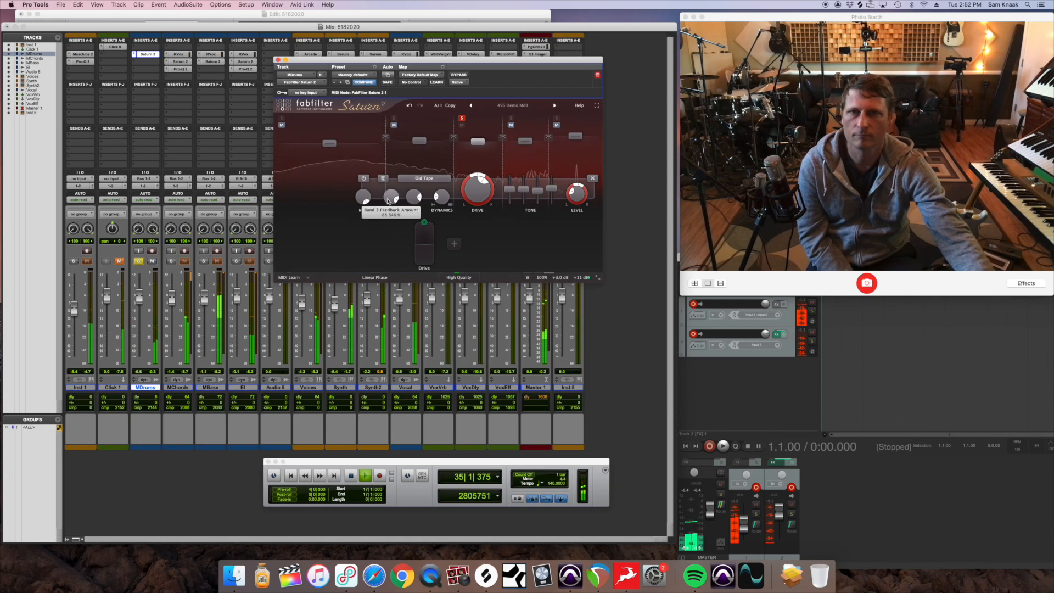
{"action": "left_click", "coordinate": [462, 118]}
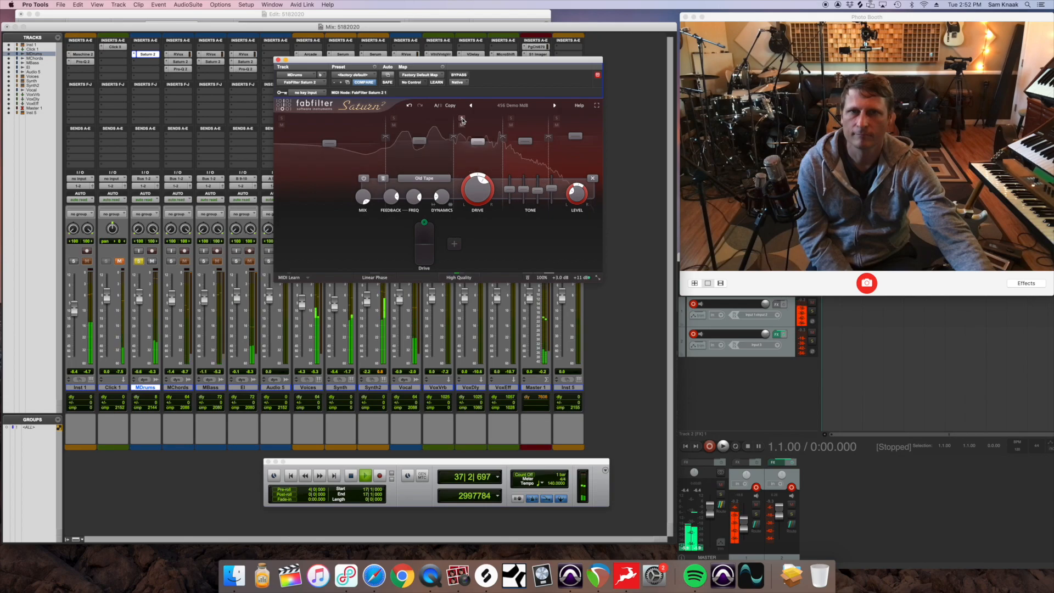
{"action": "left_click", "coordinate": [462, 119]}
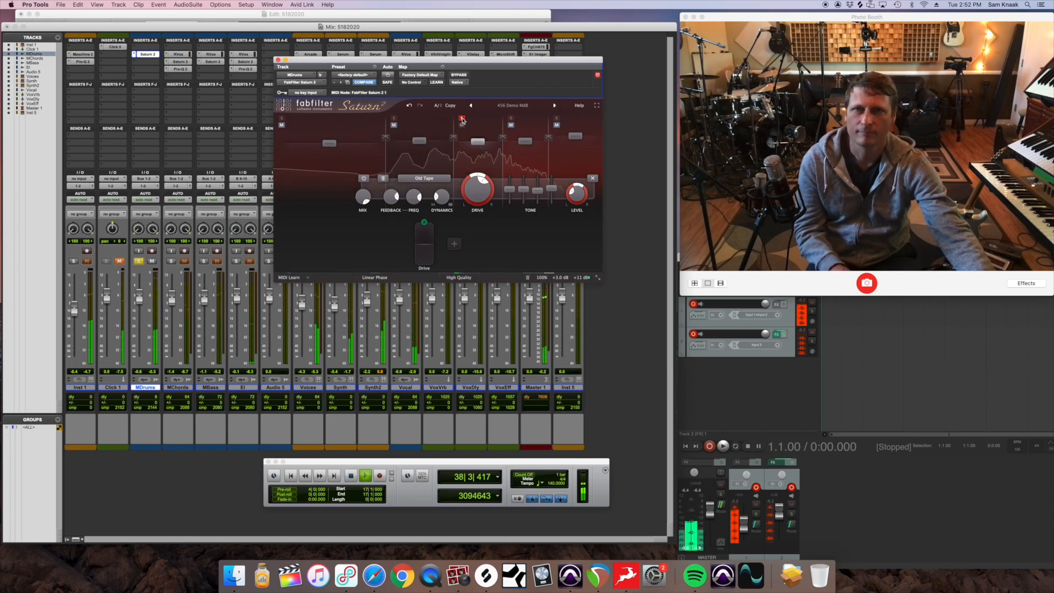
{"action": "key", "text": "space"}
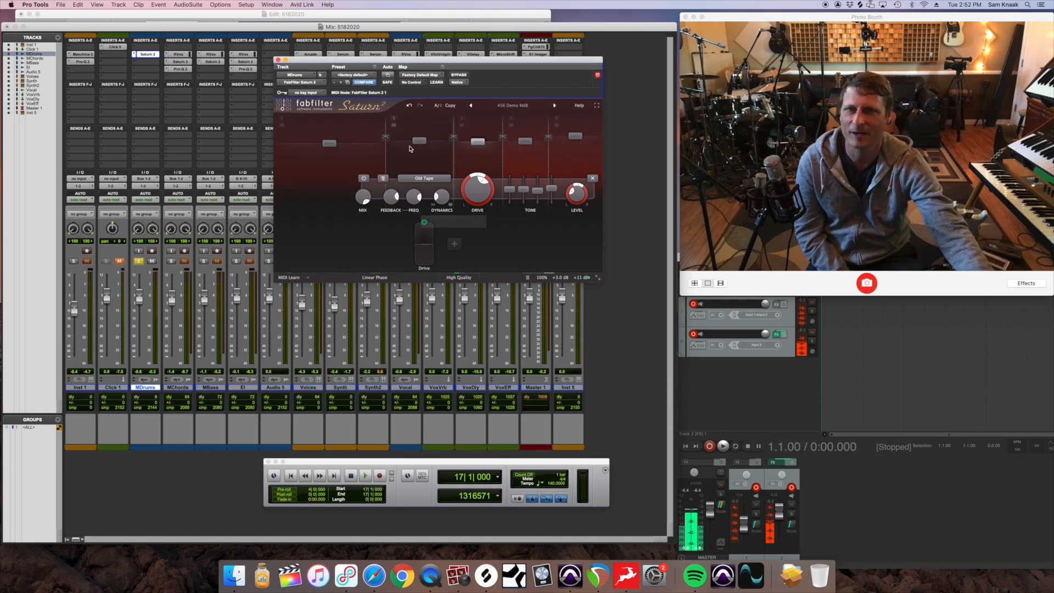
Close Saturn 2 on MDrums and clear the track's solo, then solo MBass with its own Saturn 2 open
{"action": "left_click", "coordinate": [277, 60]}
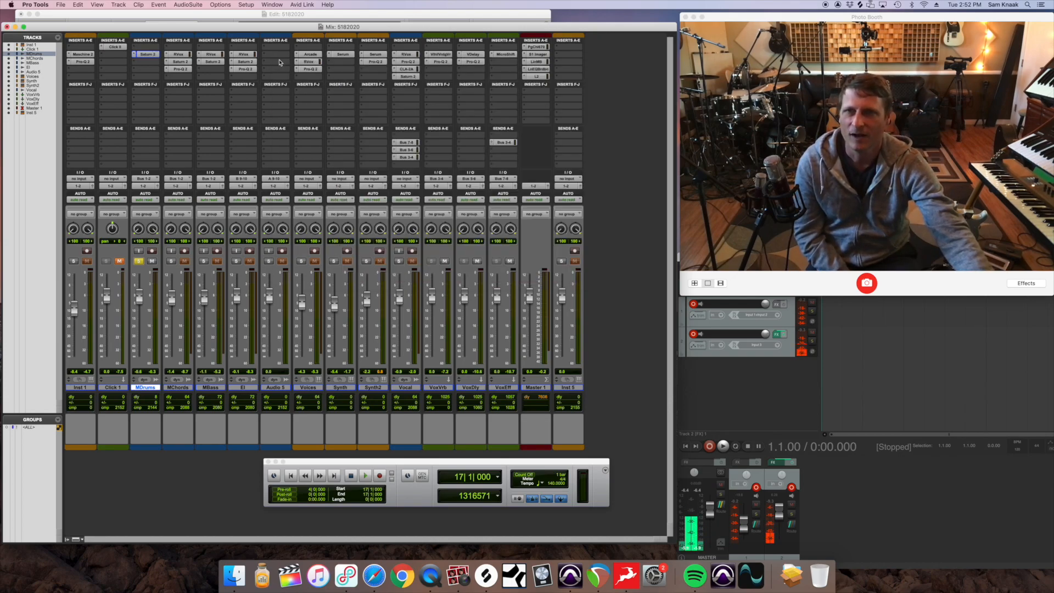
{"action": "left_click", "coordinate": [139, 261]}
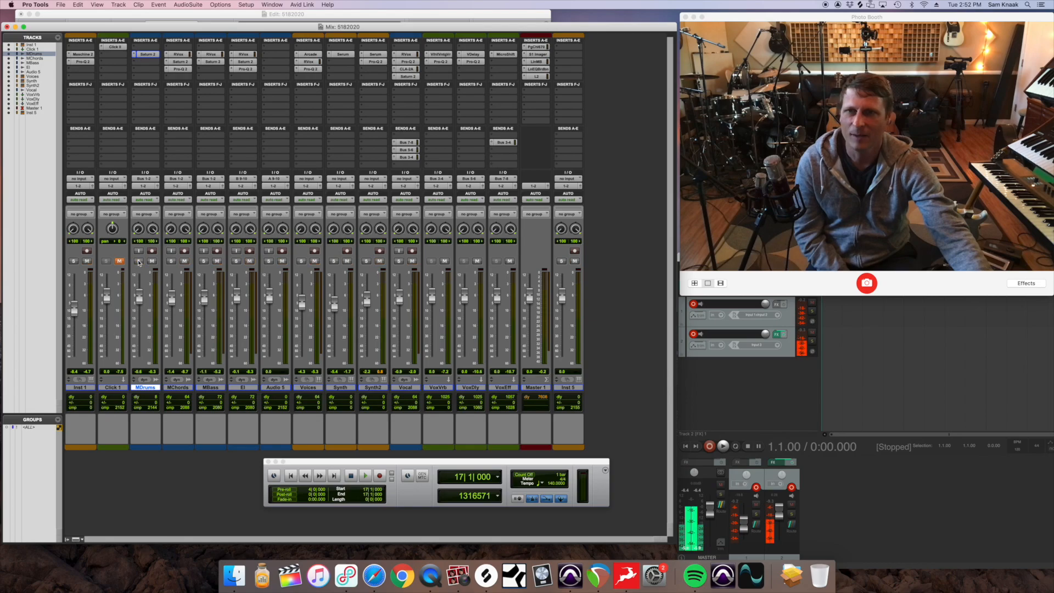
{"action": "left_click", "coordinate": [213, 62]}
{"action": "left_click", "coordinate": [203, 261]}
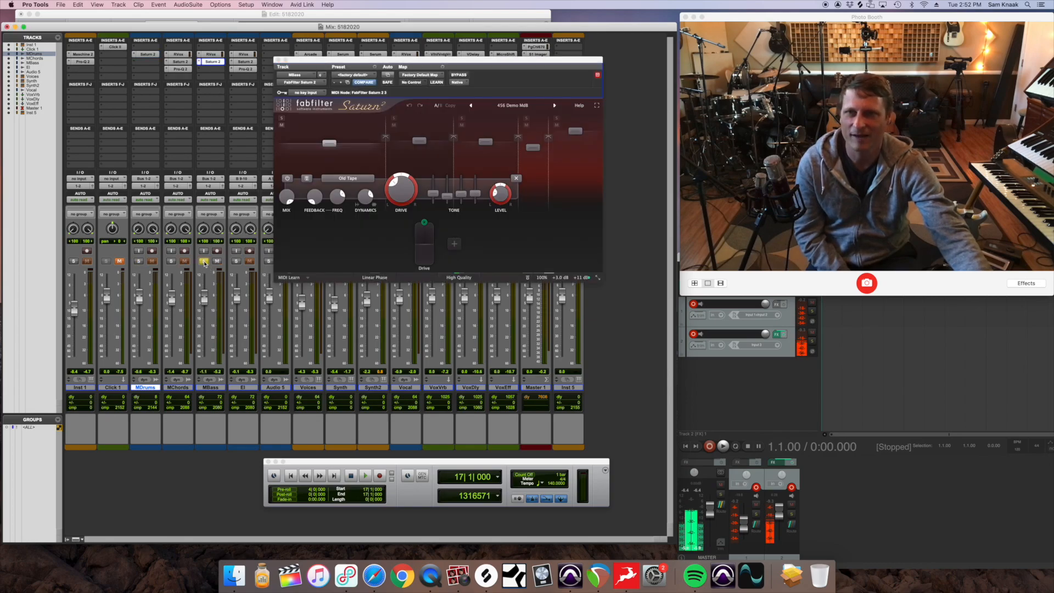
Place the playback position at bar 5 on the MBass track and play the bass briefly through Saturn 2
{"action": "key", "text": "super+equal"}
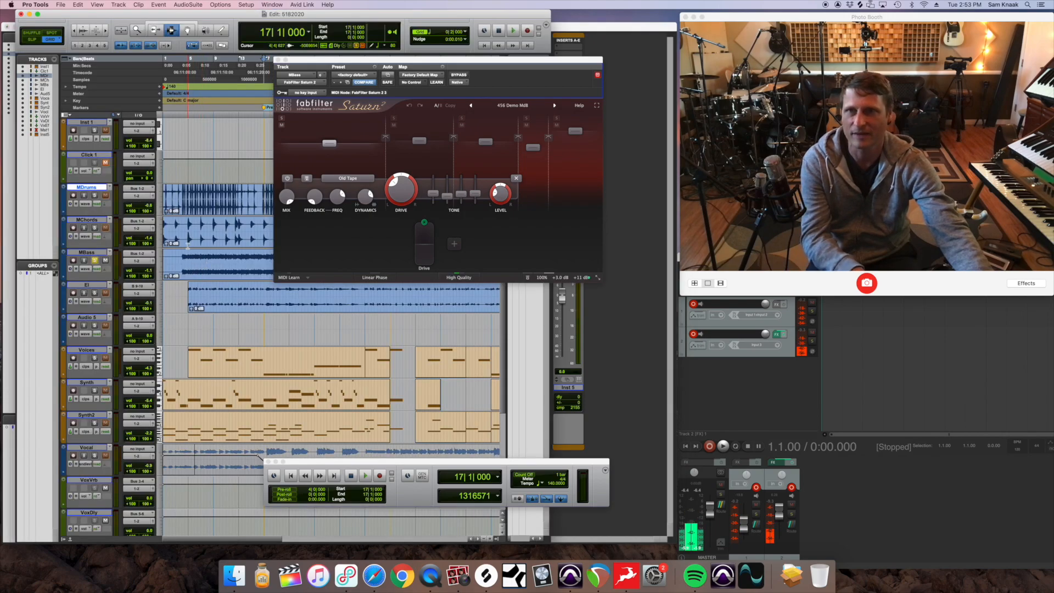
{"action": "left_click", "coordinate": [188, 257]}
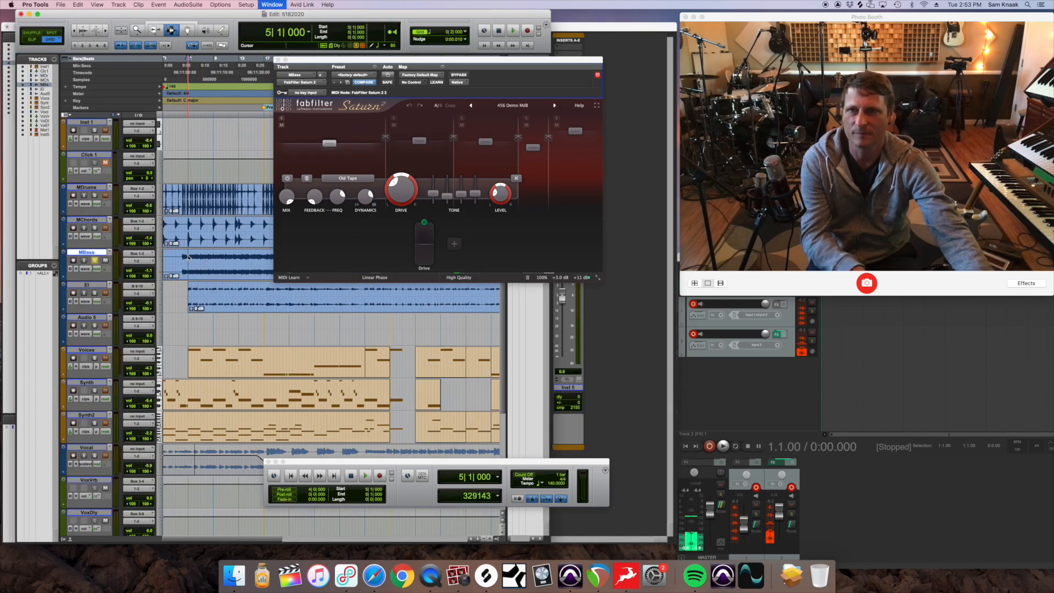
{"action": "key", "text": "super+equal"}
{"action": "key", "text": "space"}
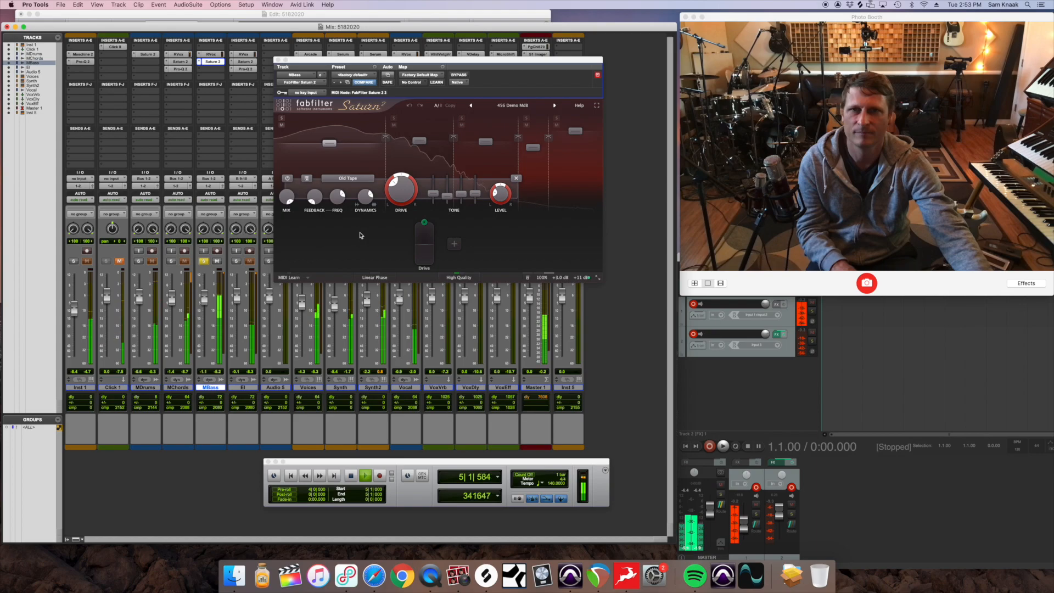
{"action": "key", "text": "space"}
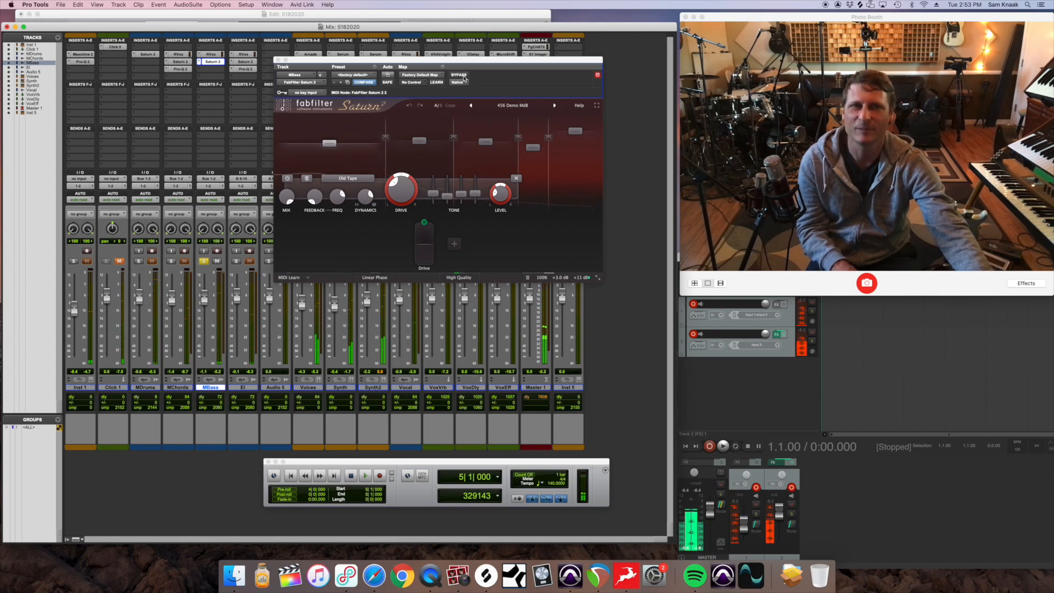
Compare the bass from bar 5 with Saturn 2 bypassed and with it active
{"action": "left_click", "coordinate": [463, 77]}
{"action": "key", "text": "space"}
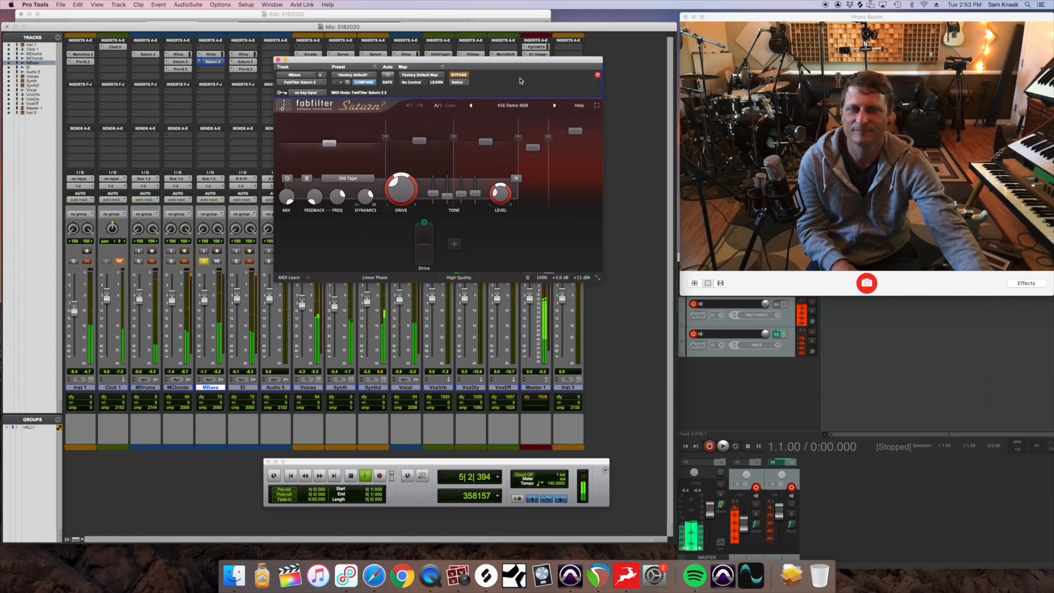
{"action": "key", "text": "space"}
{"action": "left_click", "coordinate": [462, 76]}
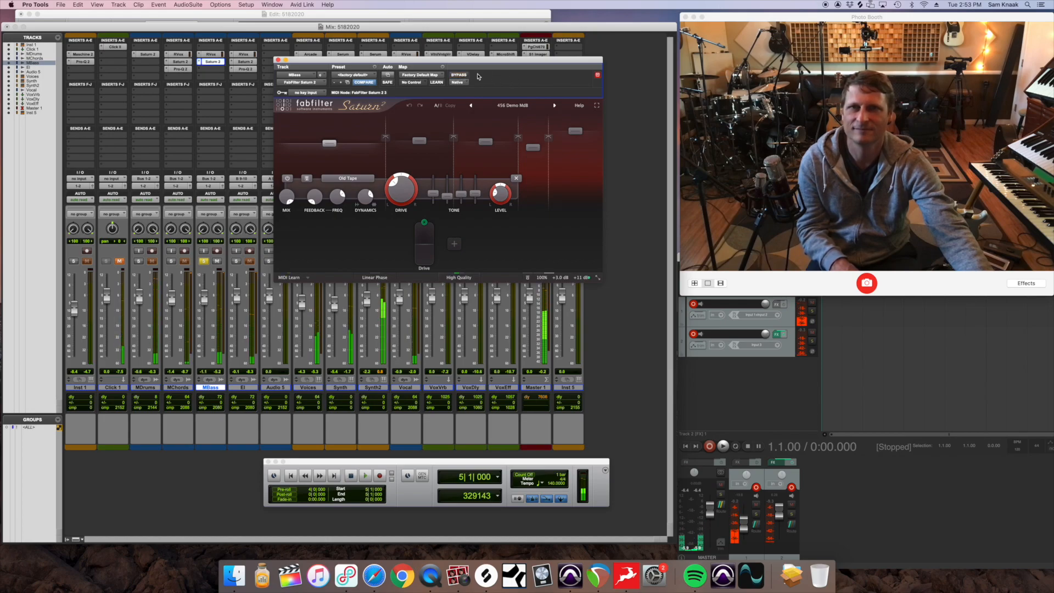
{"action": "key", "text": "space"}
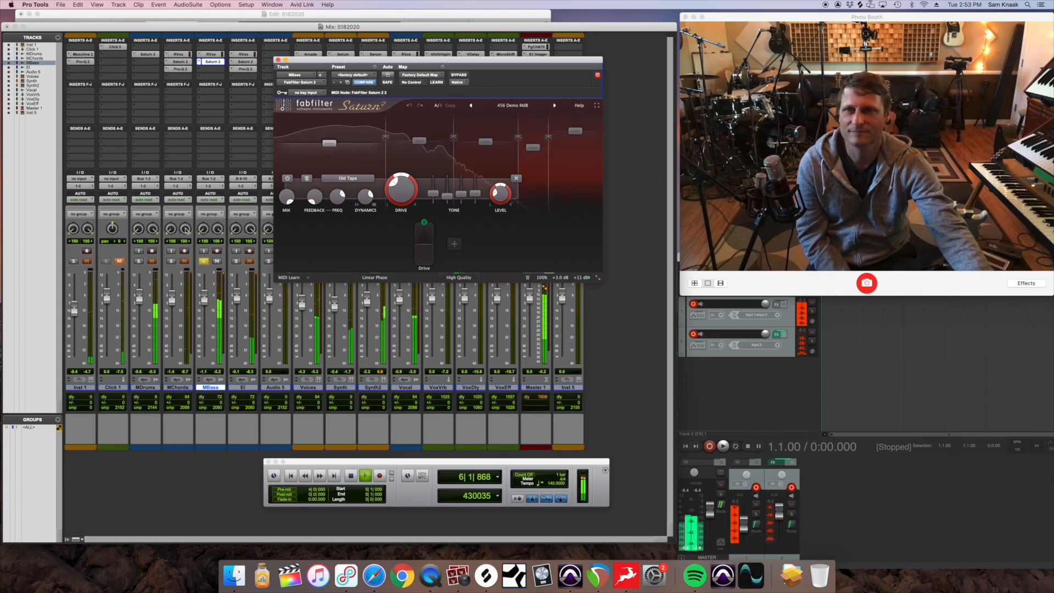
Audition MBass together with MDrums, MChords and El soloed, shifting the Saturn 2 window off the middle of the mixer, and stop playback
{"action": "left_click", "coordinate": [138, 261]}
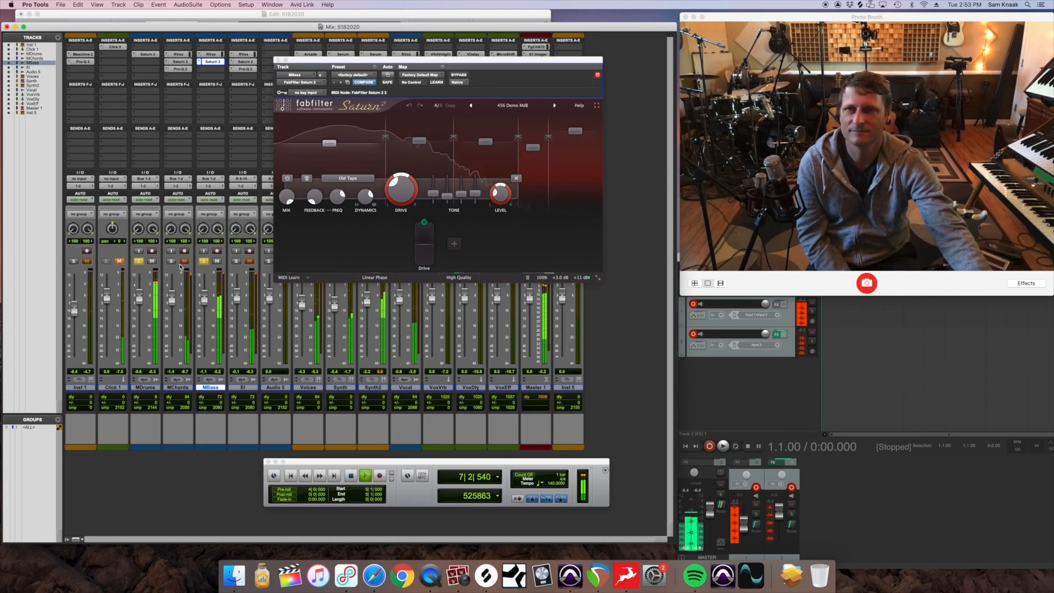
{"action": "left_click", "coordinate": [236, 261]}
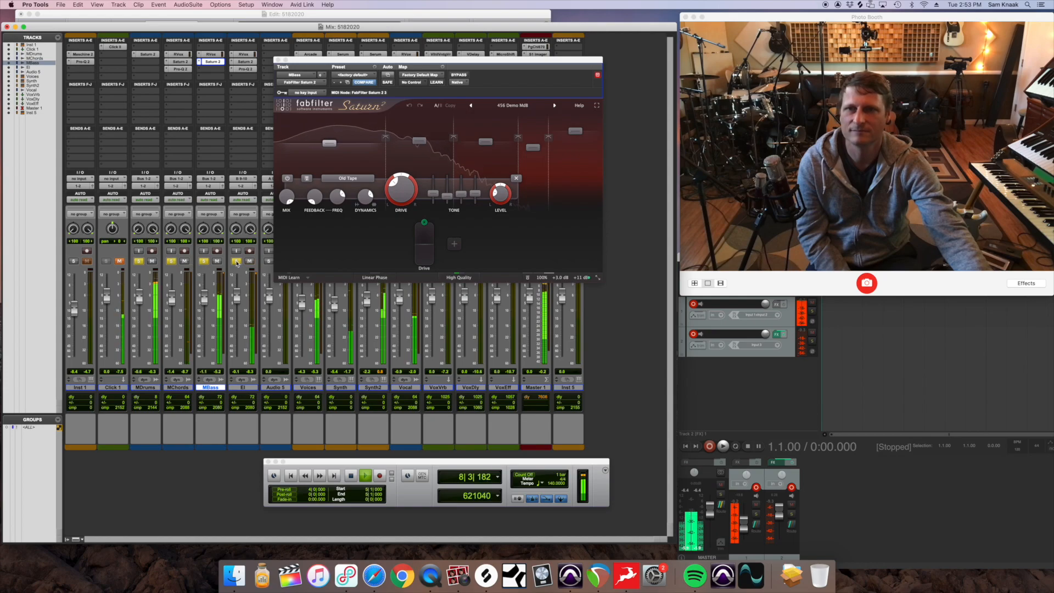
{"action": "left_click_drag", "start_coordinate": [313, 61], "coordinate": [480, 61]}
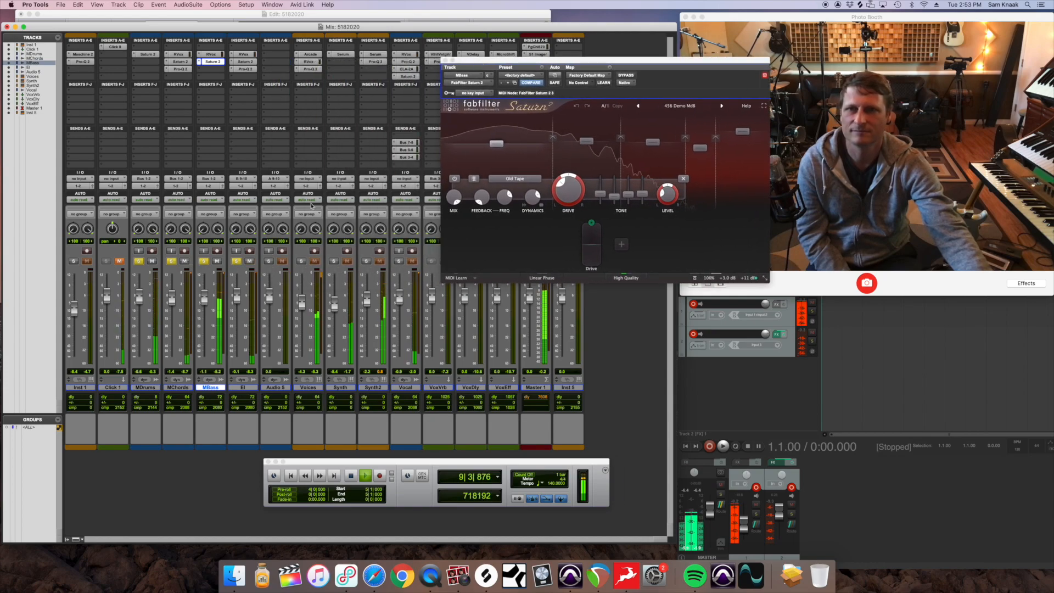
{"action": "key", "text": "space"}
Clear the solos on the El, MBass, MChords and MDrums tracks
{"action": "left_click", "coordinate": [236, 263]}
{"action": "left_click", "coordinate": [203, 263]}
{"action": "left_click", "coordinate": [171, 262]}
{"action": "left_click", "coordinate": [139, 260]}
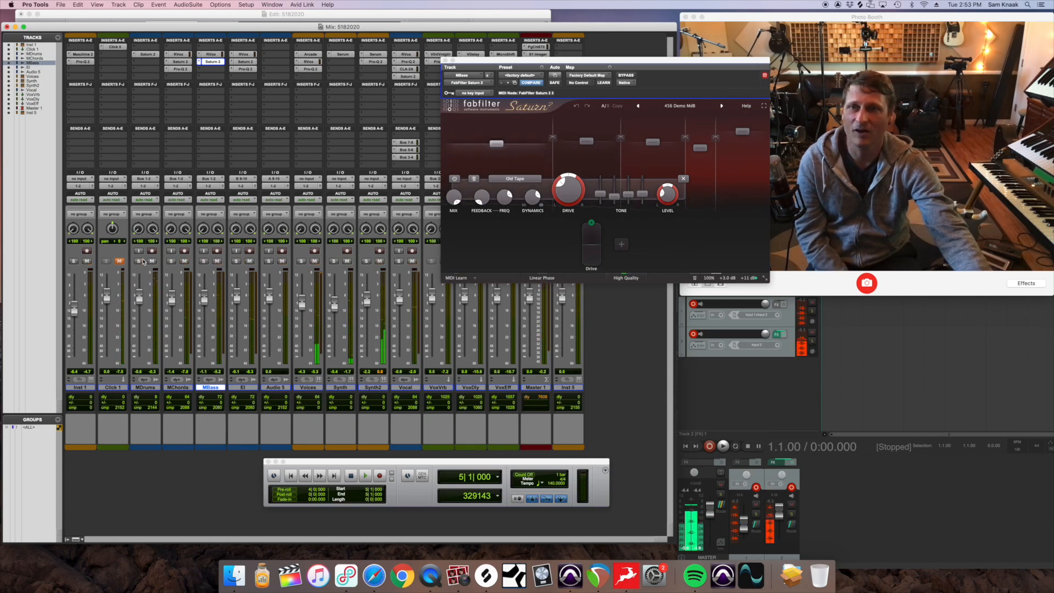
Solo and select the El track, and open its Saturn 2 near the centre of the mix window
{"action": "left_click", "coordinate": [236, 261]}
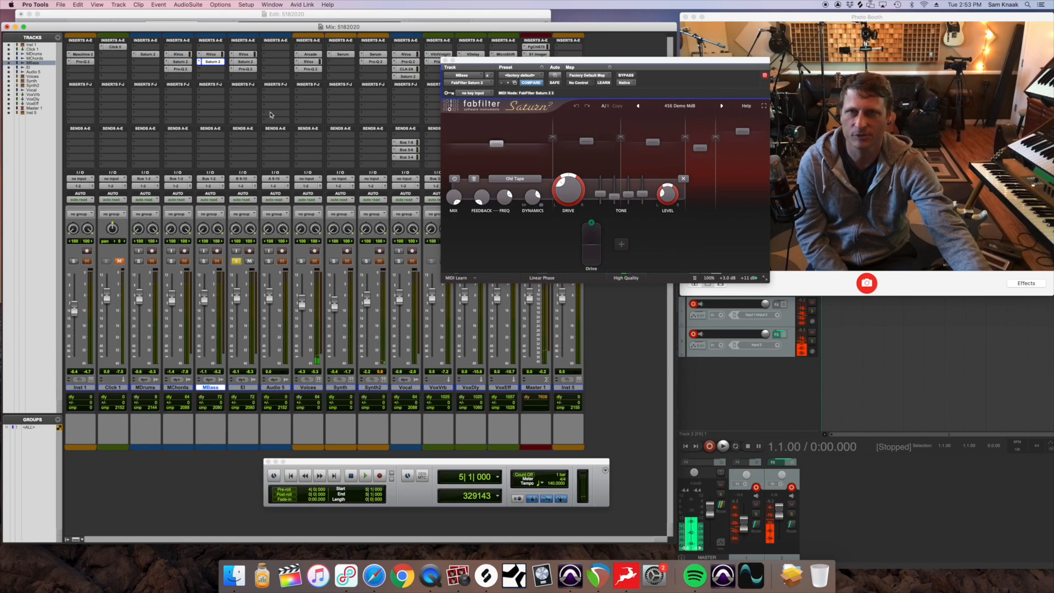
{"action": "key", "text": "super+equal"}
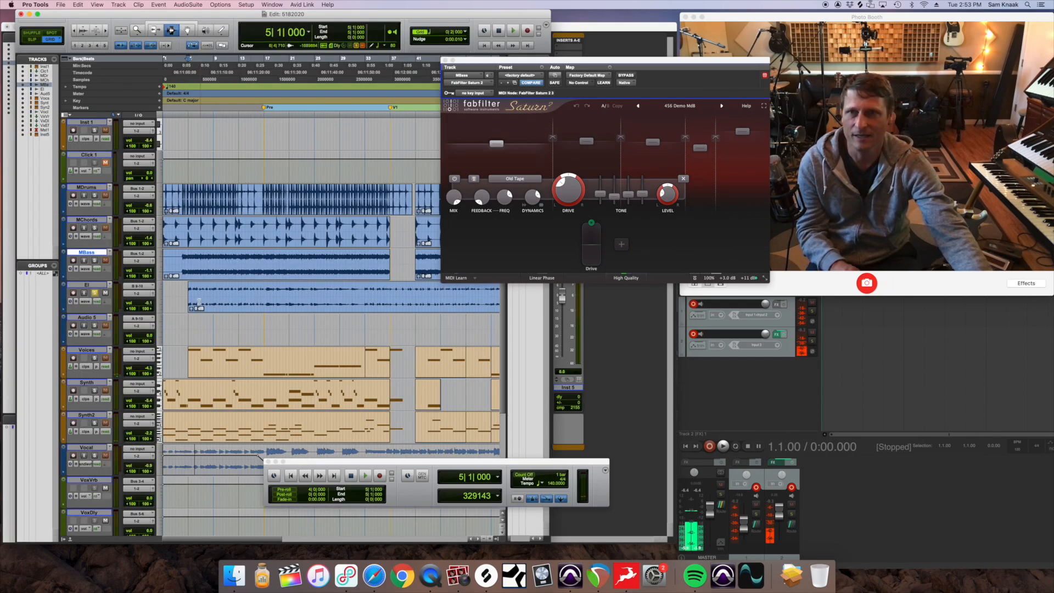
{"action": "key", "text": "super+equal"}
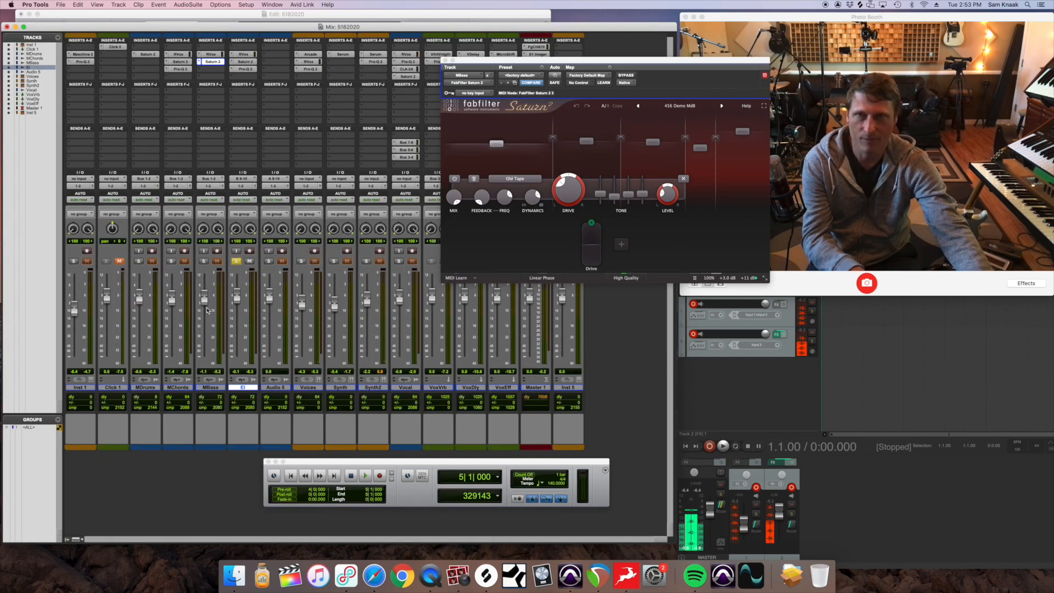
{"action": "left_click", "coordinate": [247, 62]}
{"action": "left_click_drag", "start_coordinate": [486, 62], "coordinate": [370, 67]}
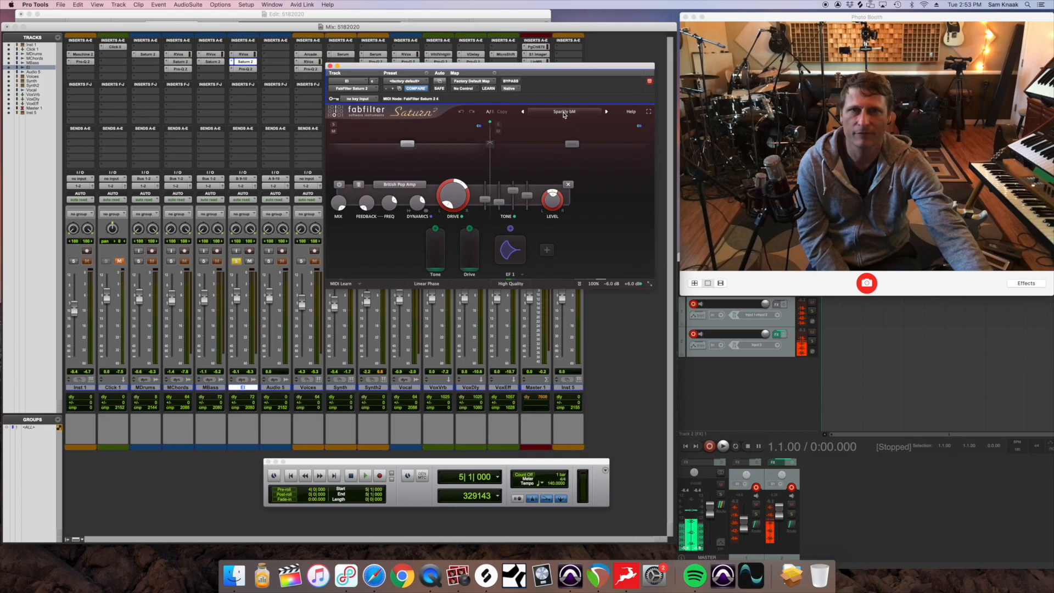
Look into the Guitar preset category of El's Saturn 2, close the list without choosing a preset, and nudge the plug-in window
{"action": "left_click", "coordinate": [579, 113]}
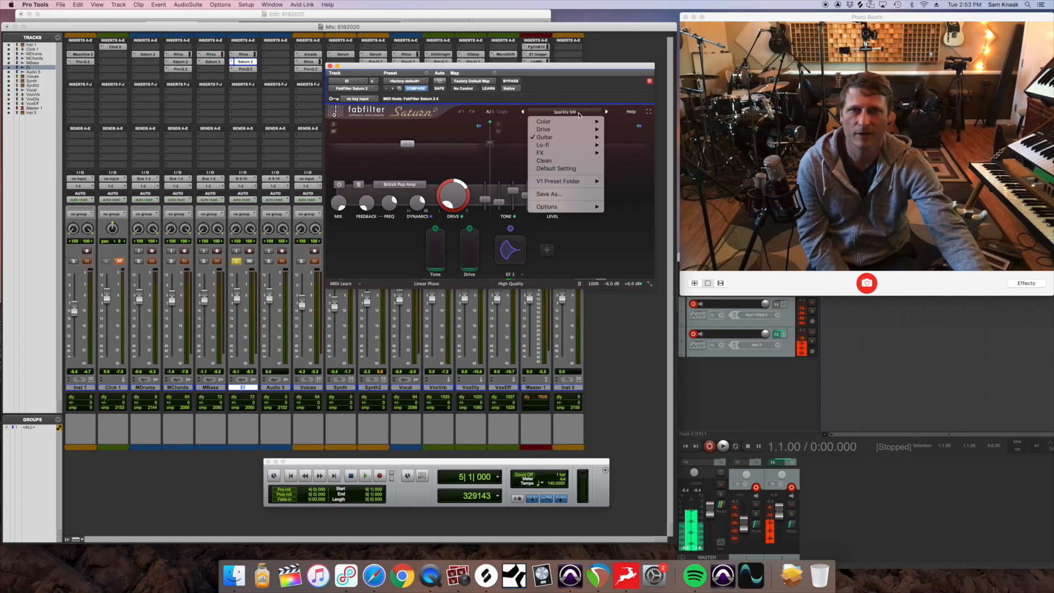
{"action": "mouse_move", "coordinate": [573, 138]}
{"action": "mouse_move", "coordinate": [637, 138]}
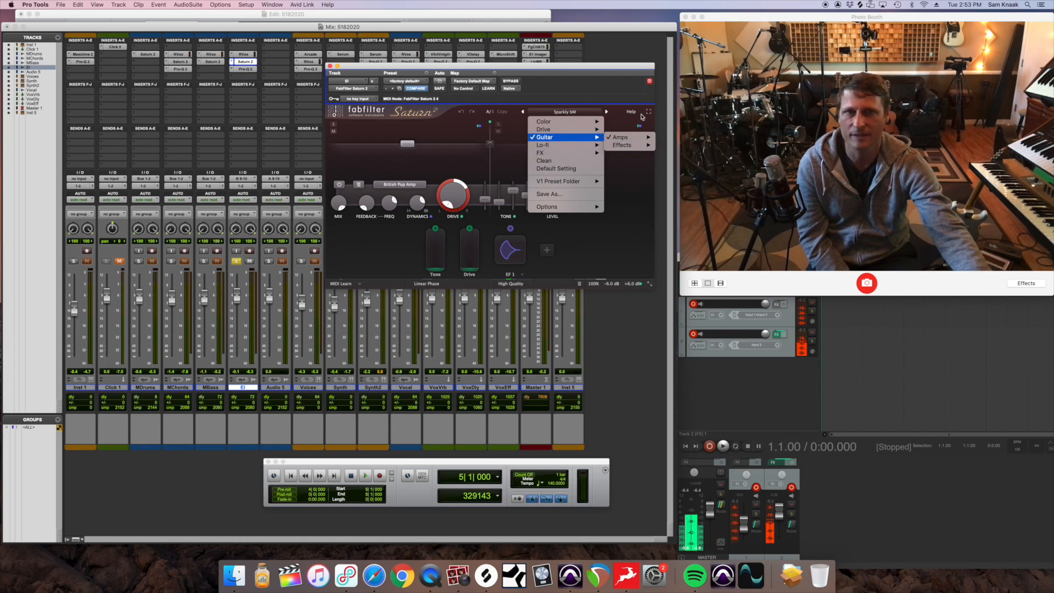
{"action": "left_click", "coordinate": [621, 94]}
{"action": "left_click_drag", "start_coordinate": [357, 66], "coordinate": [371, 65]}
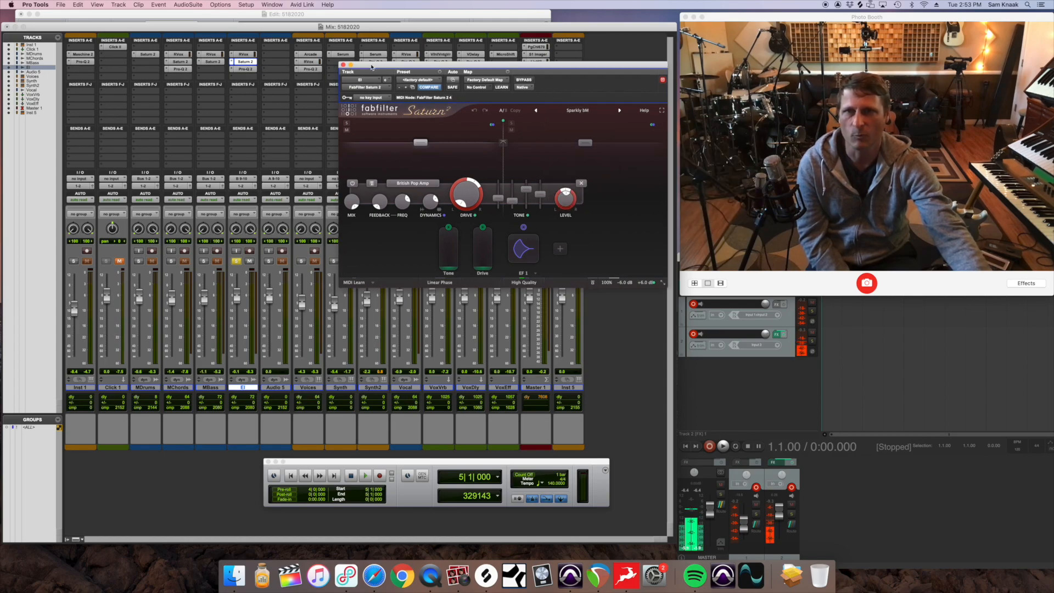
Play the soloed El track from bar 5, compare it with Saturn 2 bypassed and active, check band 1's dynamics, and stop playback
{"action": "key", "text": "space"}
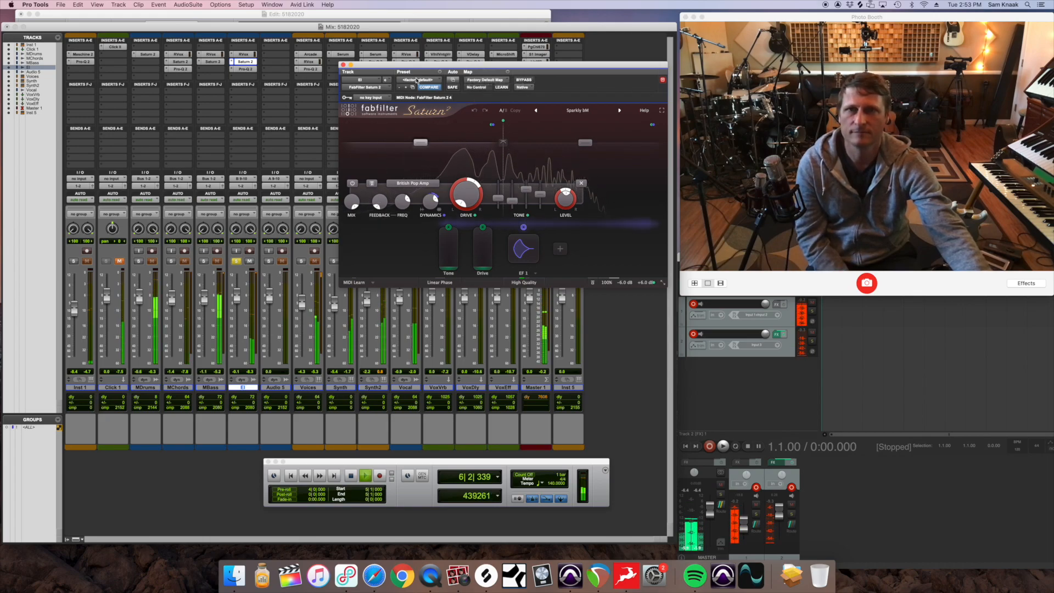
{"action": "left_click", "coordinate": [523, 80]}
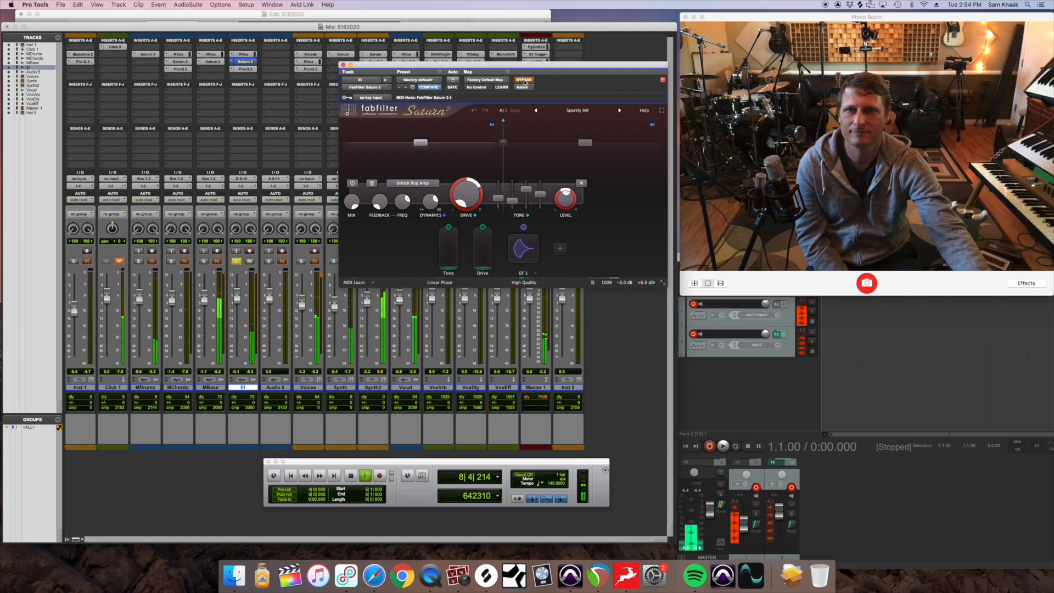
{"action": "left_click", "coordinate": [524, 81]}
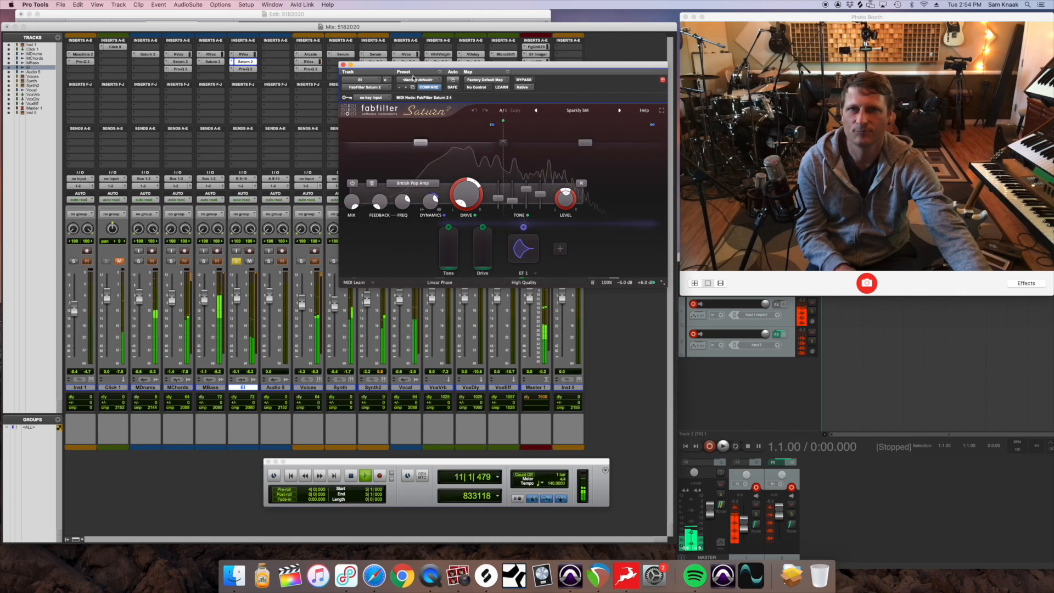
{"action": "mouse_move", "coordinate": [432, 208]}
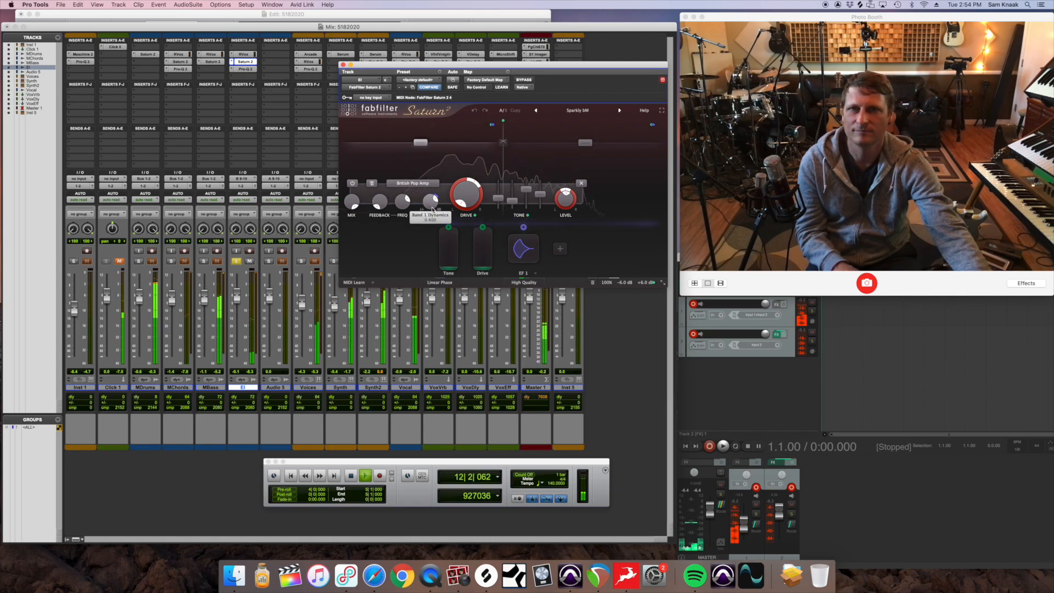
{"action": "key", "text": "space"}
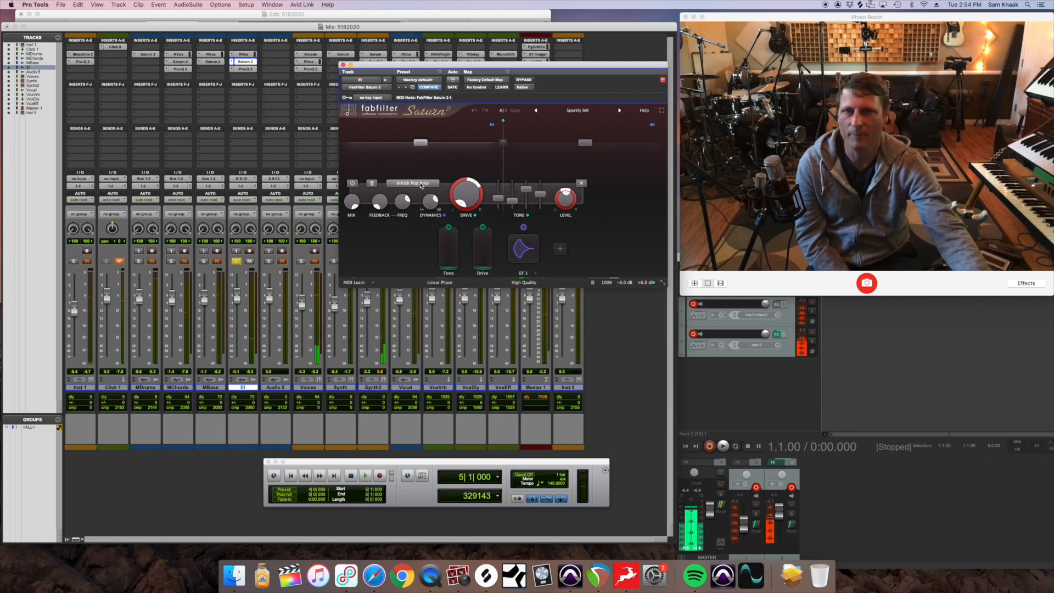
Examine the saturation settings of band 2, band 1 and their crossover in El's Saturn 2
{"action": "left_click", "coordinate": [584, 145]}
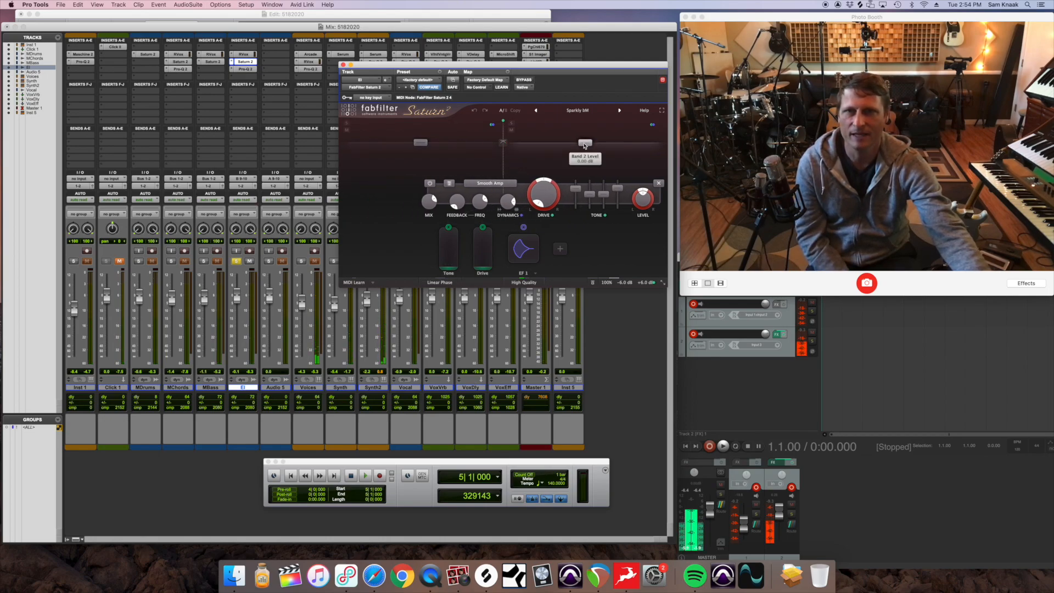
{"action": "left_click", "coordinate": [420, 144]}
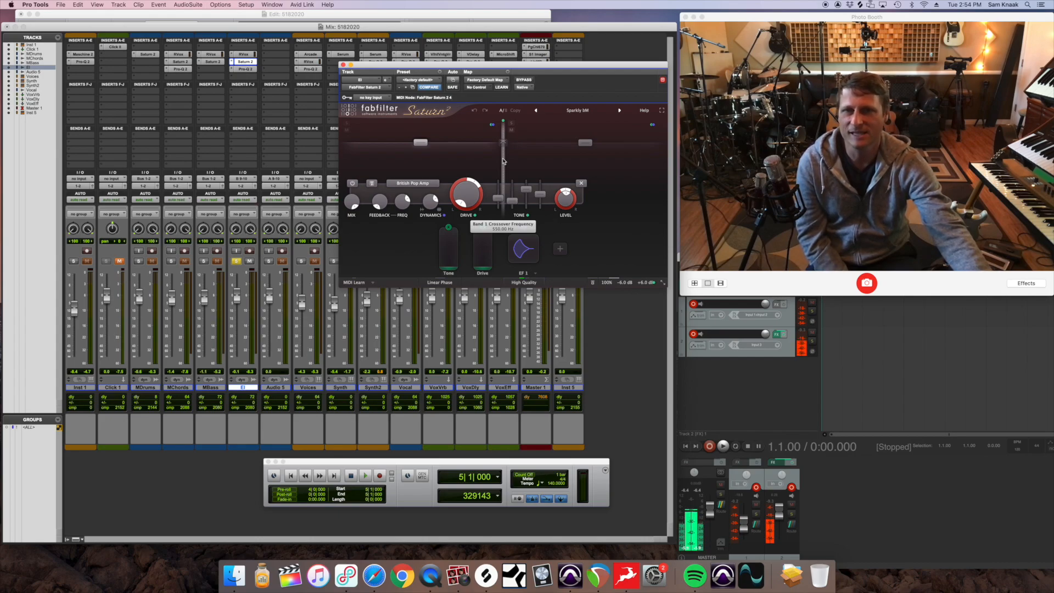
{"action": "mouse_move", "coordinate": [529, 252]}
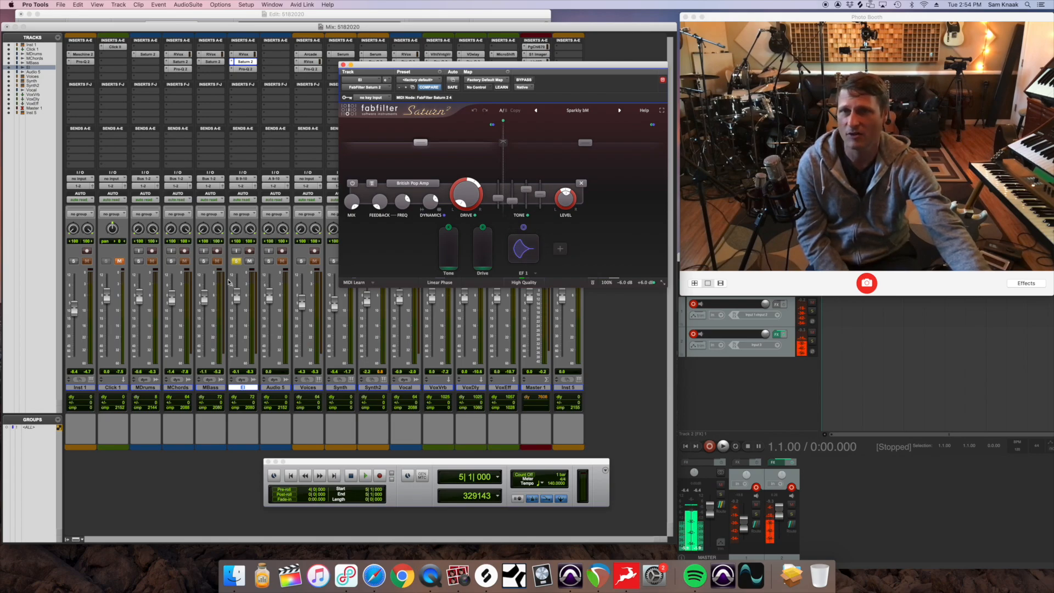
Clear El's solo and close its Saturn 2, and open the Vocal track's Saturn 2 farther up and toward the mixer's edge
{"action": "left_click", "coordinate": [236, 261]}
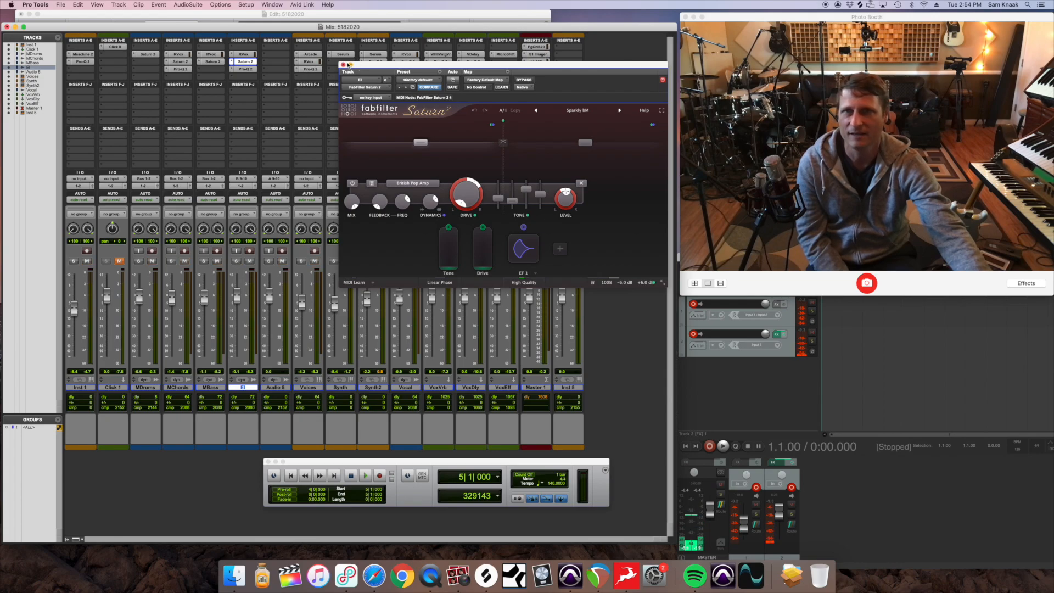
{"action": "left_click", "coordinate": [344, 64]}
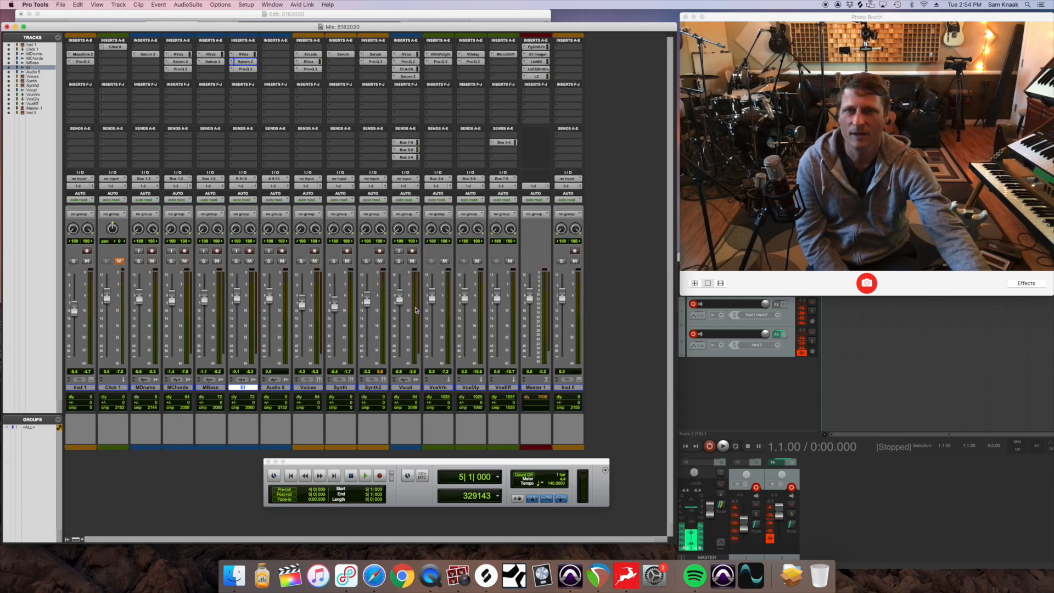
{"action": "left_click", "coordinate": [408, 76]}
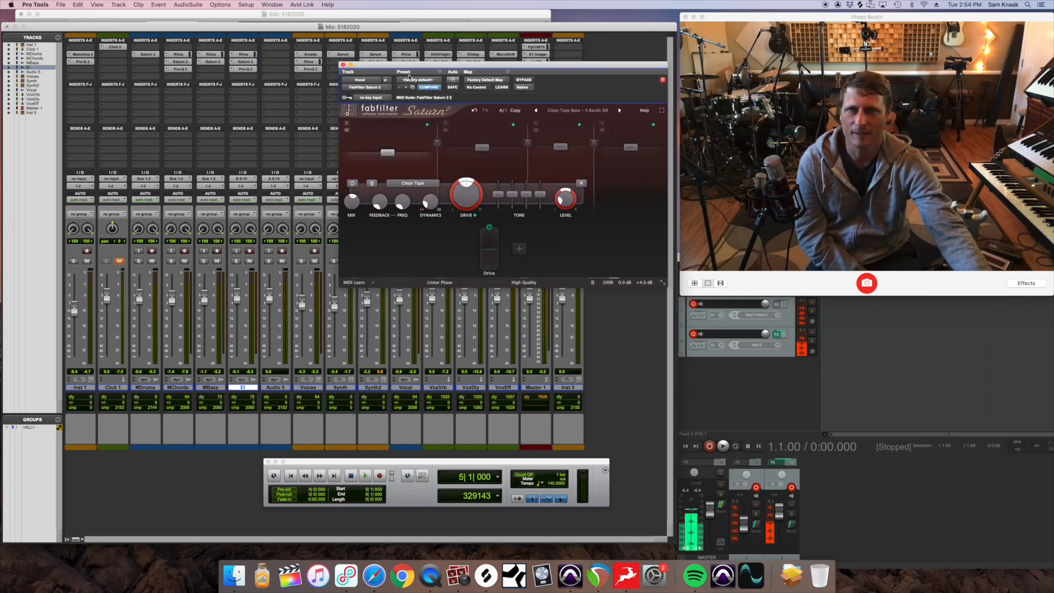
{"action": "left_click_drag", "start_coordinate": [409, 65], "coordinate": [498, 55]}
Play the soloed Vocal track with Saturn 2 bypassed, restart playback from bar 36, beat 3 in the edit window, and reactivate the plug-in
{"action": "left_click", "coordinate": [604, 70]}
{"action": "key", "text": "space"}
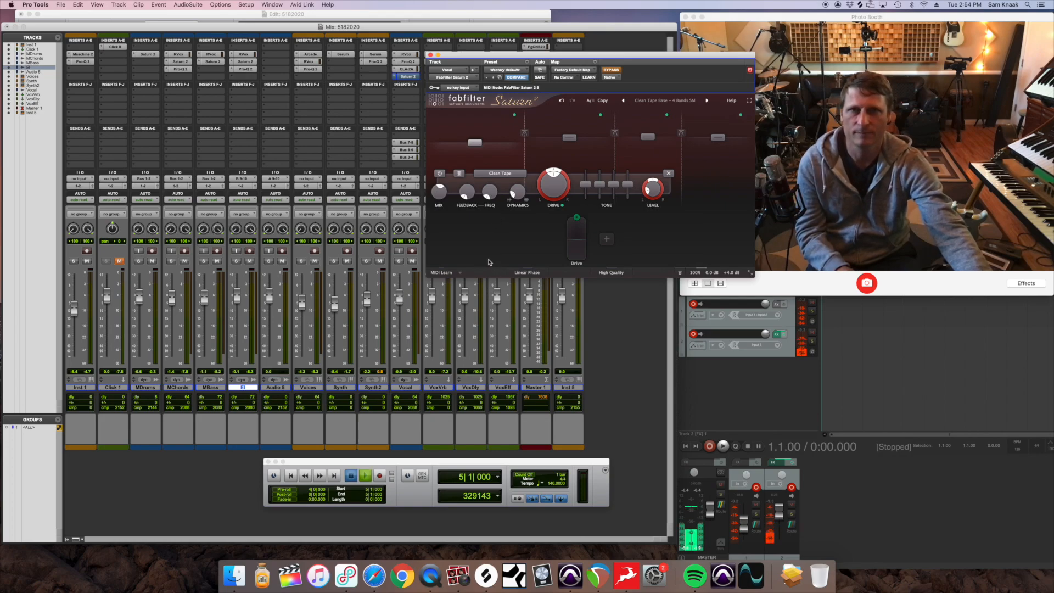
{"action": "left_click", "coordinate": [399, 260]}
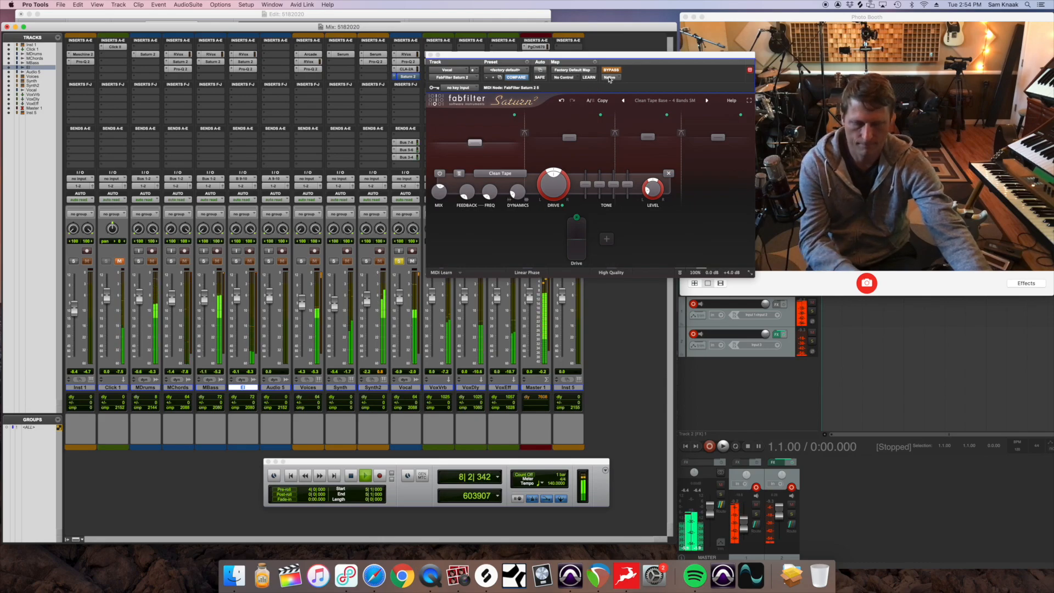
{"action": "key", "text": "super+equal"}
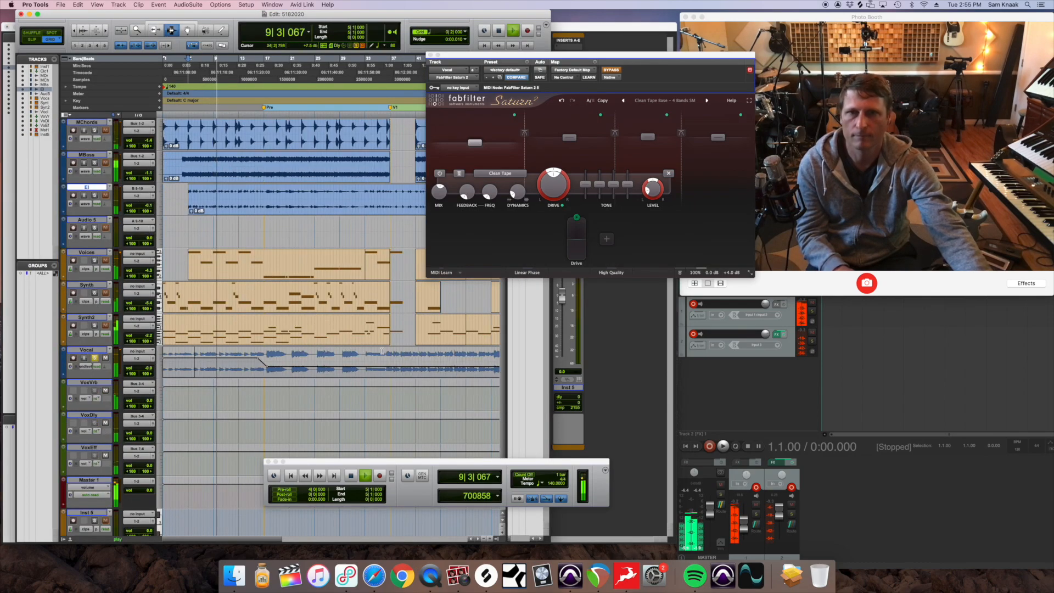
{"action": "left_click", "coordinate": [386, 352]}
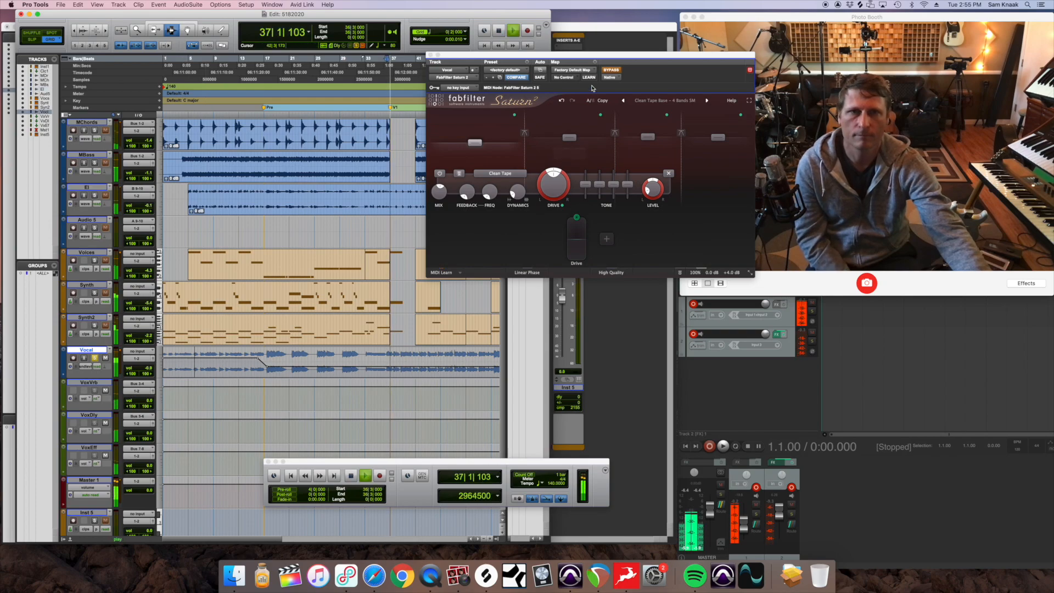
{"action": "left_click", "coordinate": [612, 70]}
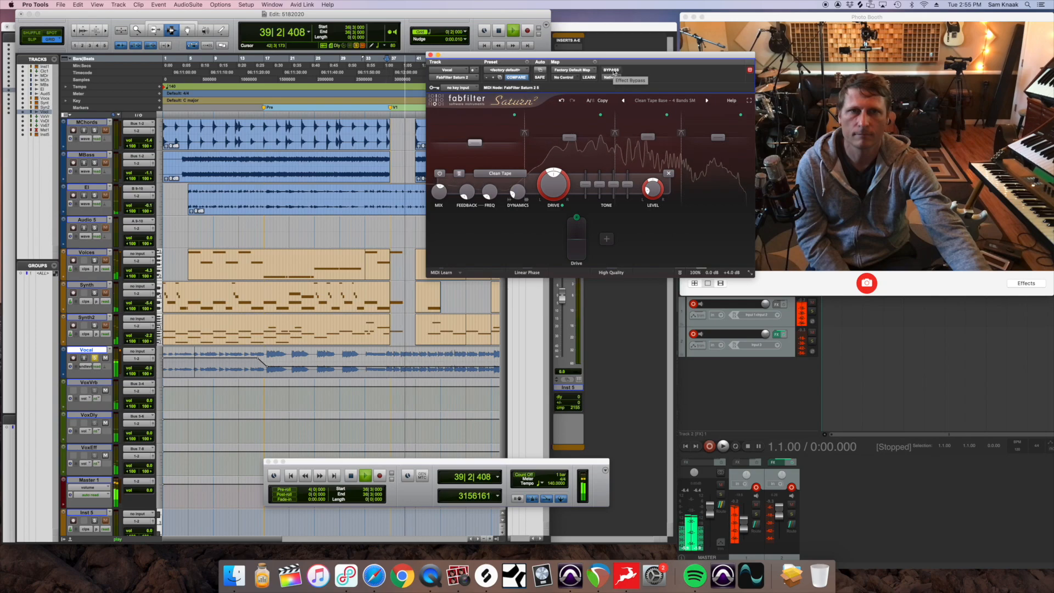
Raise band 1's level in Vocal's Saturn 2 and slightly adjust the levels of bands 2 and 3 during playback
{"action": "left_click_drag", "start_coordinate": [475, 144], "coordinate": [474, 136]}
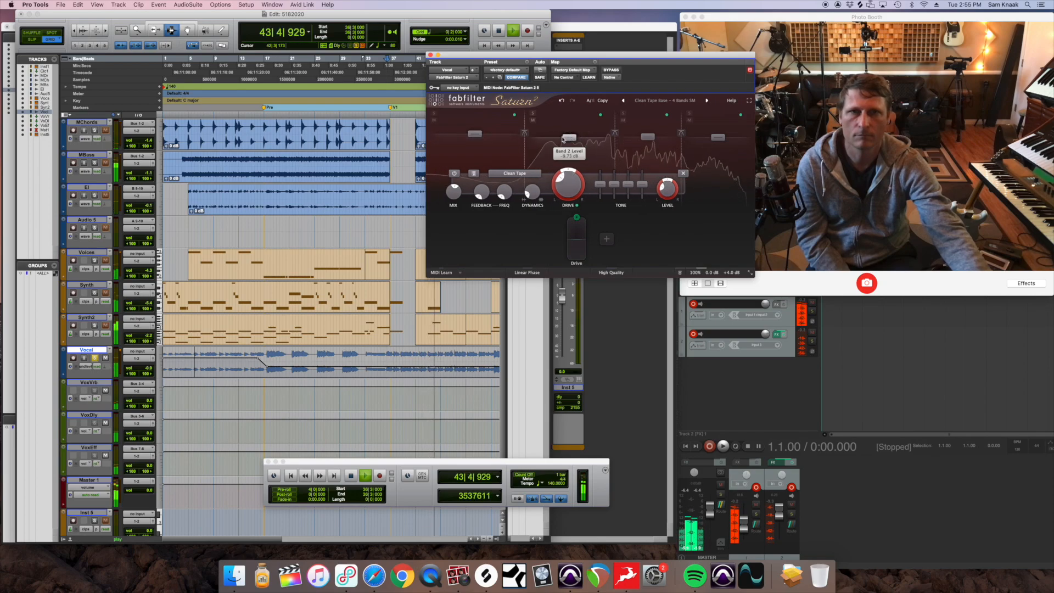
{"action": "left_click_drag", "start_coordinate": [571, 142], "coordinate": [570, 139]}
{"action": "mouse_move", "coordinate": [647, 140]}
{"action": "left_mouse_down"}
{"action": "mouse_move", "coordinate": [645, 150]}
{"action": "mouse_move", "coordinate": [646, 139]}
{"action": "left_mouse_up"}
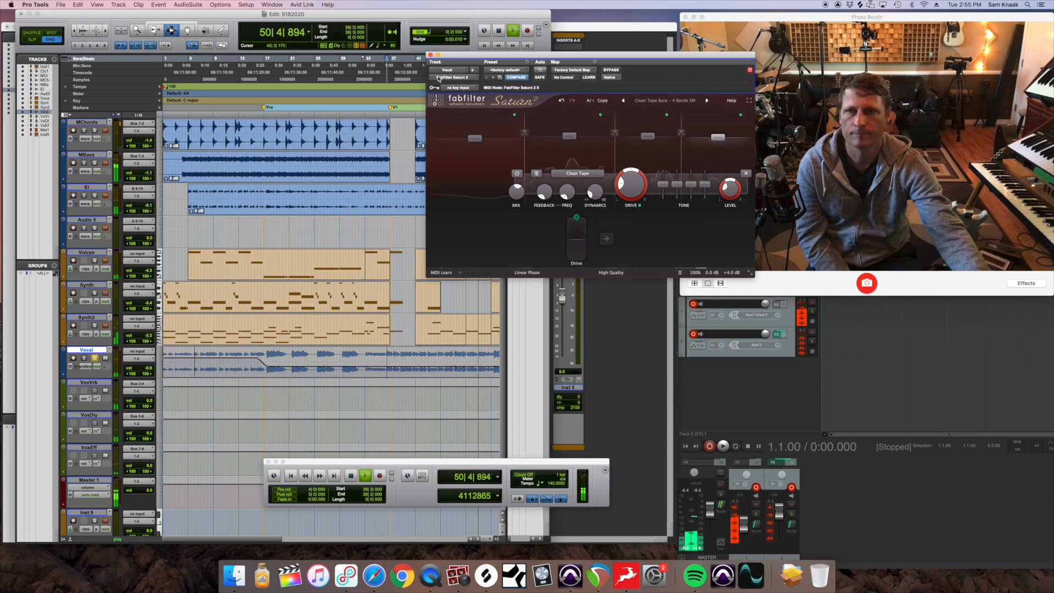
Clear the Vocal track's solo, stop playback, and close its Saturn 2 to return to the mix window
{"action": "left_click", "coordinate": [95, 358]}
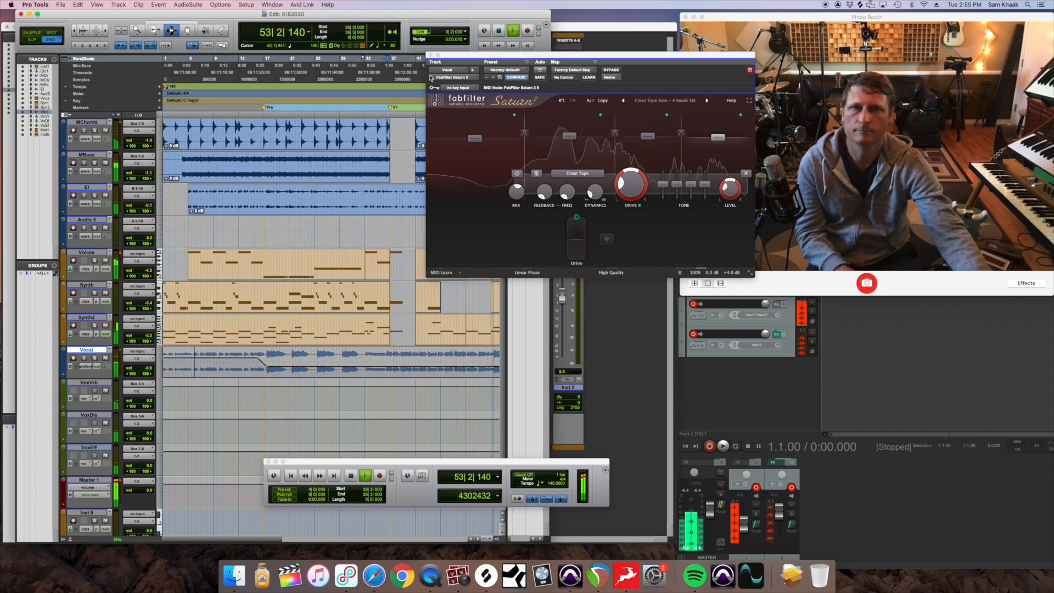
{"action": "key", "text": "space"}
{"action": "left_click", "coordinate": [430, 55]}
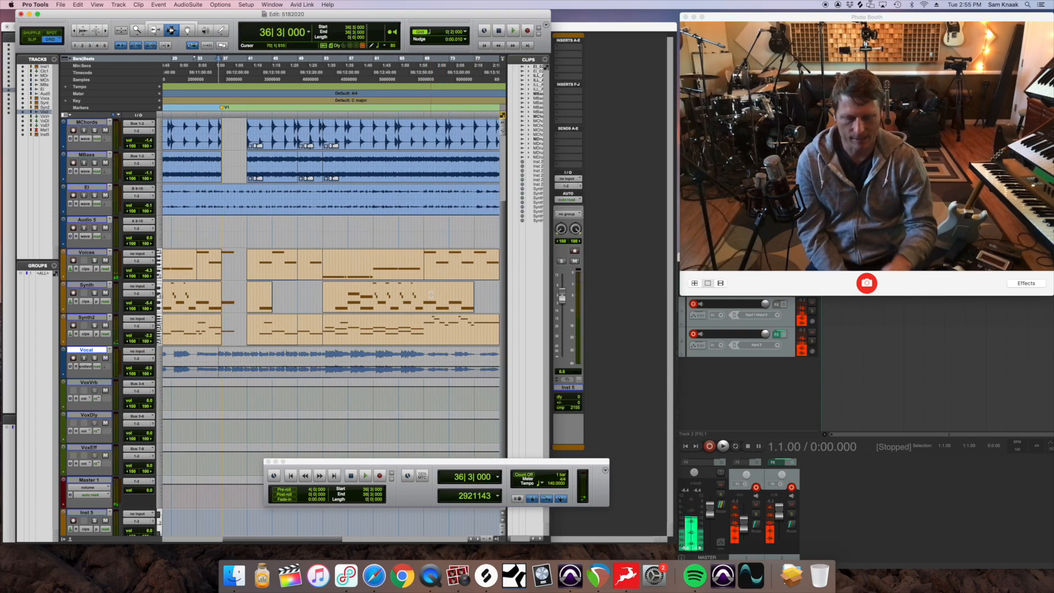
{"action": "key", "text": "super+equal"}
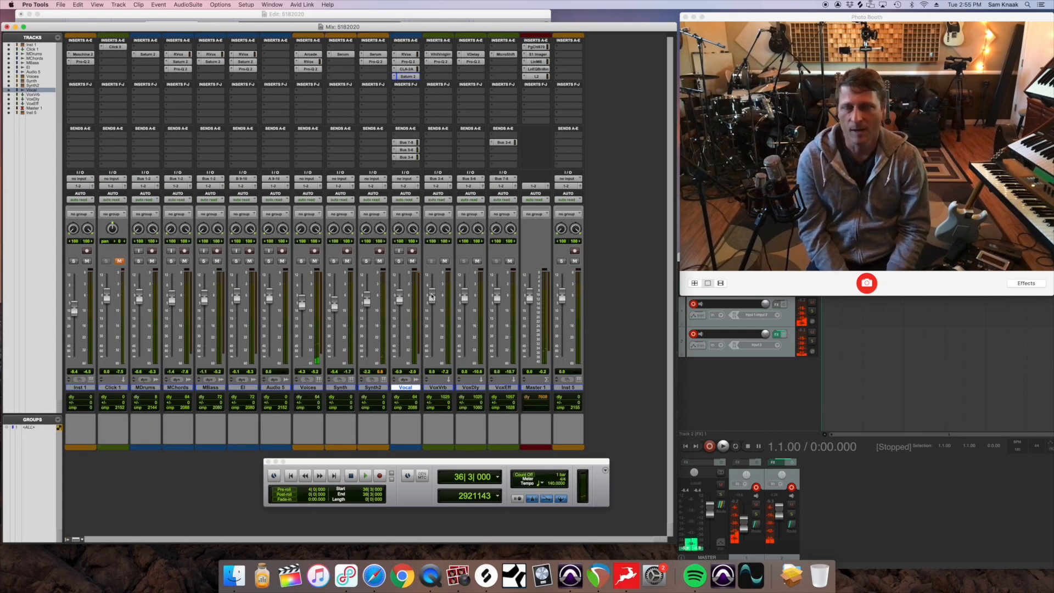